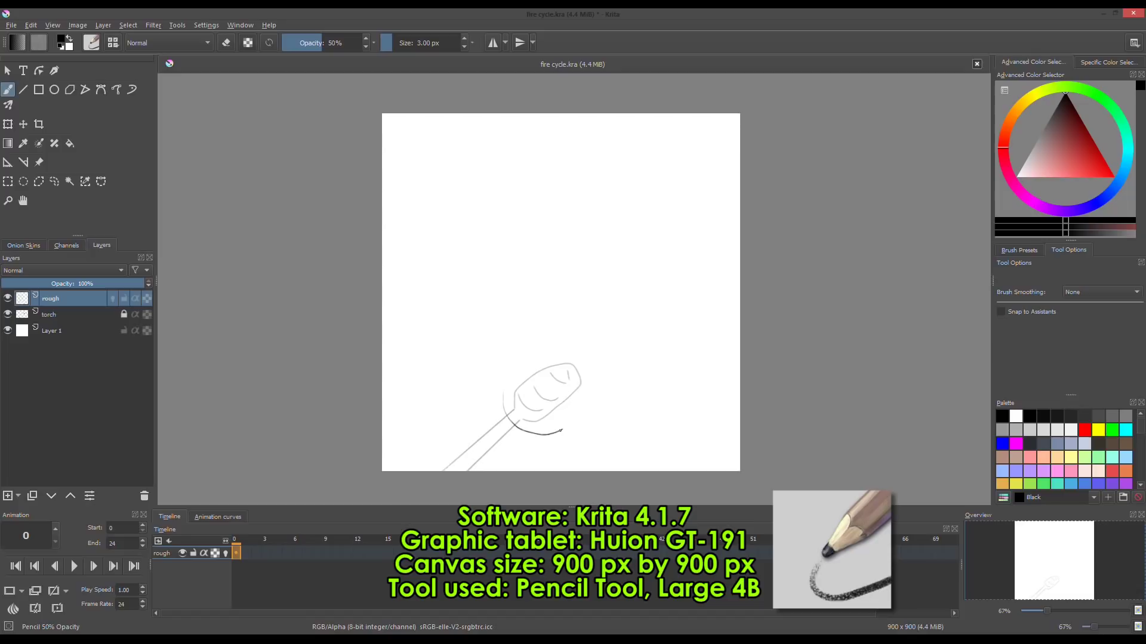
Sketch the first flame outline on frame 0, rounded around the torch head, pinched in the middle and tapering to a tall point
{"action": "left_click_drag", "start_coordinate": [561, 430], "coordinate": [591, 393]}
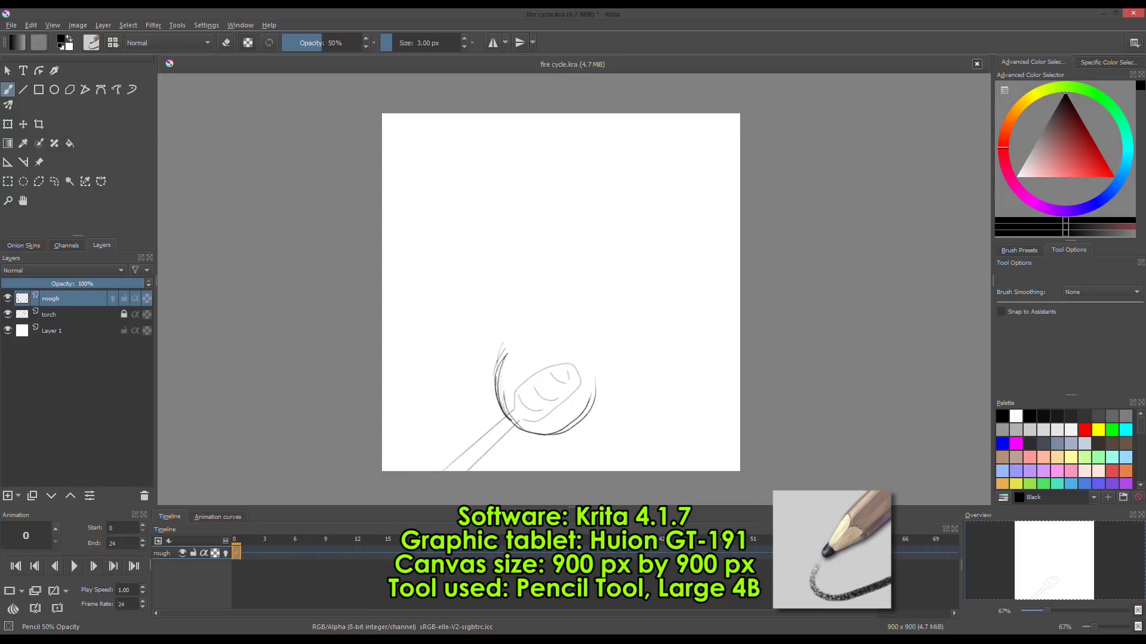
{"action": "left_click_drag", "start_coordinate": [501, 355], "coordinate": [534, 311]}
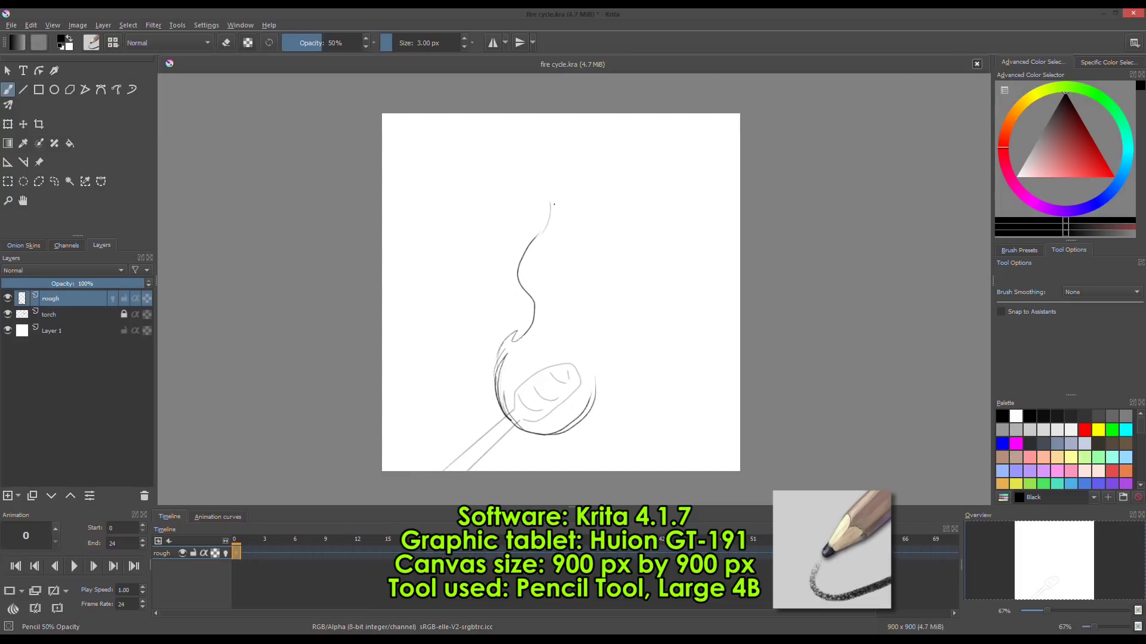
{"action": "mouse_move", "coordinate": [561, 176]}
{"action": "left_mouse_down"}
{"action": "mouse_move", "coordinate": [523, 273]}
{"action": "mouse_move", "coordinate": [528, 324]}
{"action": "mouse_move", "coordinate": [494, 392]}
{"action": "mouse_move", "coordinate": [559, 187]}
{"action": "left_mouse_up"}
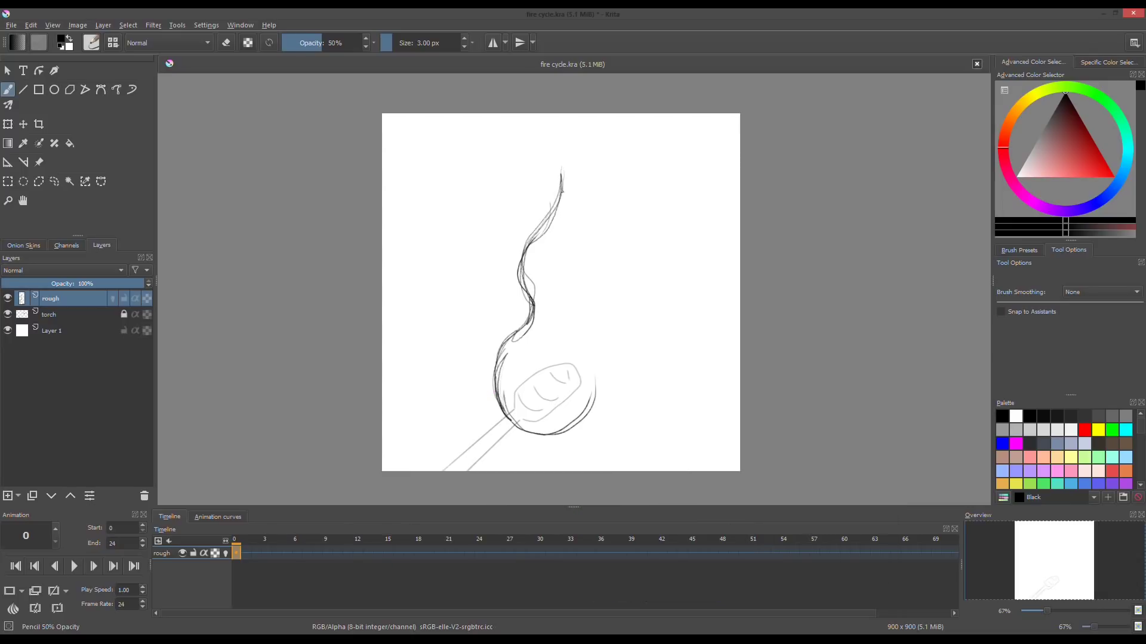
{"action": "left_click_drag", "start_coordinate": [576, 235], "coordinate": [580, 306]}
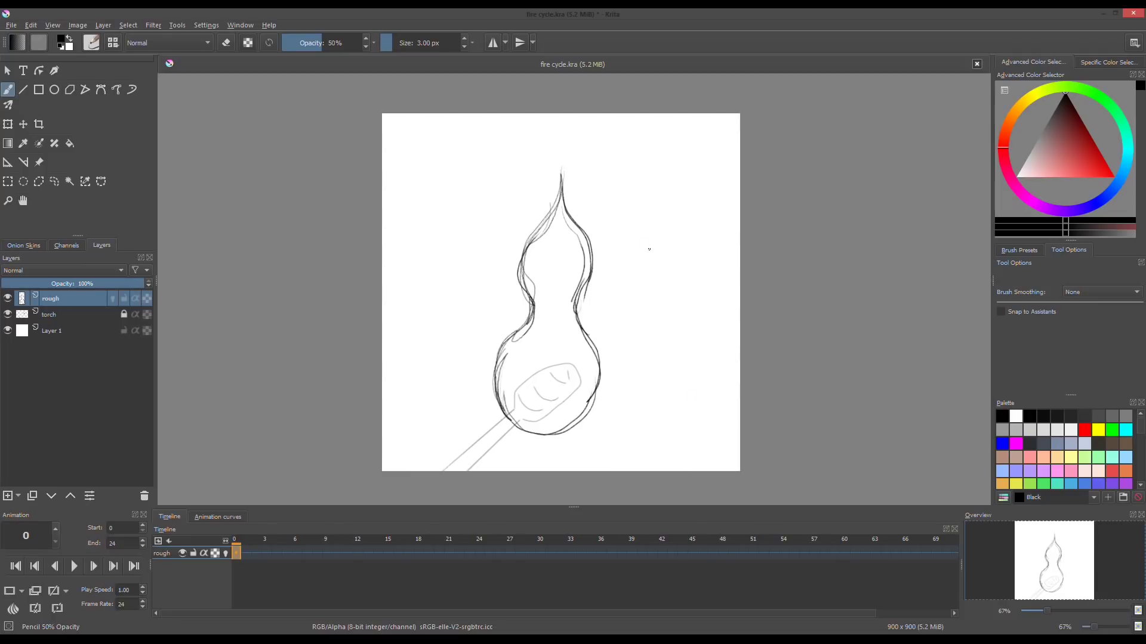
{"action": "mouse_move", "coordinate": [652, 245]}
{"action": "left_mouse_down"}
{"action": "mouse_move", "coordinate": [680, 285]}
{"action": "mouse_move", "coordinate": [652, 240]}
{"action": "left_mouse_up"}
{"action": "left_click_drag", "start_coordinate": [666, 328], "coordinate": [697, 355]}
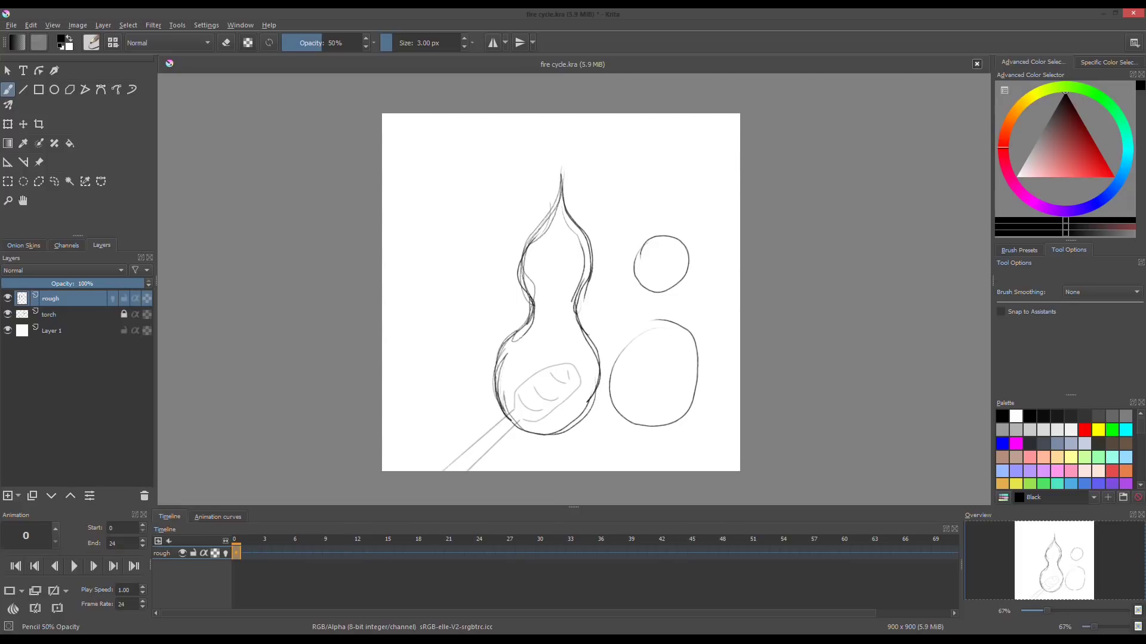
{"action": "key", "text": "ctrl+z"}
{"action": "key", "text": "ctrl+z"}
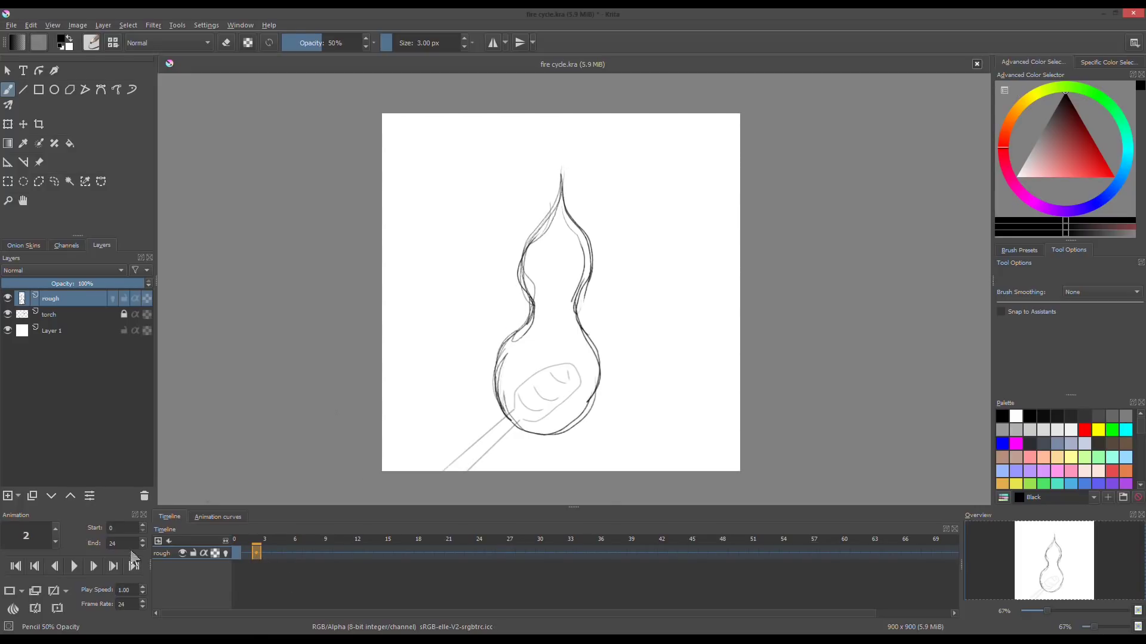
Add a blank keyframe at frame 2 of the rough layer, turn on its onion skin and check the onion skin settings
{"action": "left_click", "coordinate": [11, 591]}
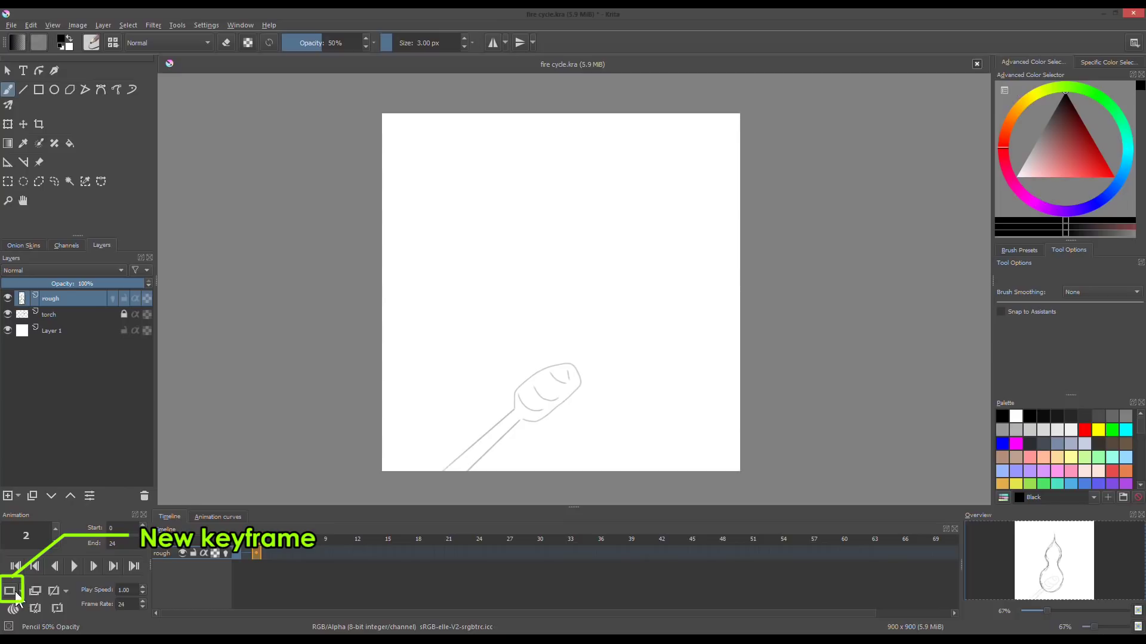
{"action": "left_click", "coordinate": [226, 554]}
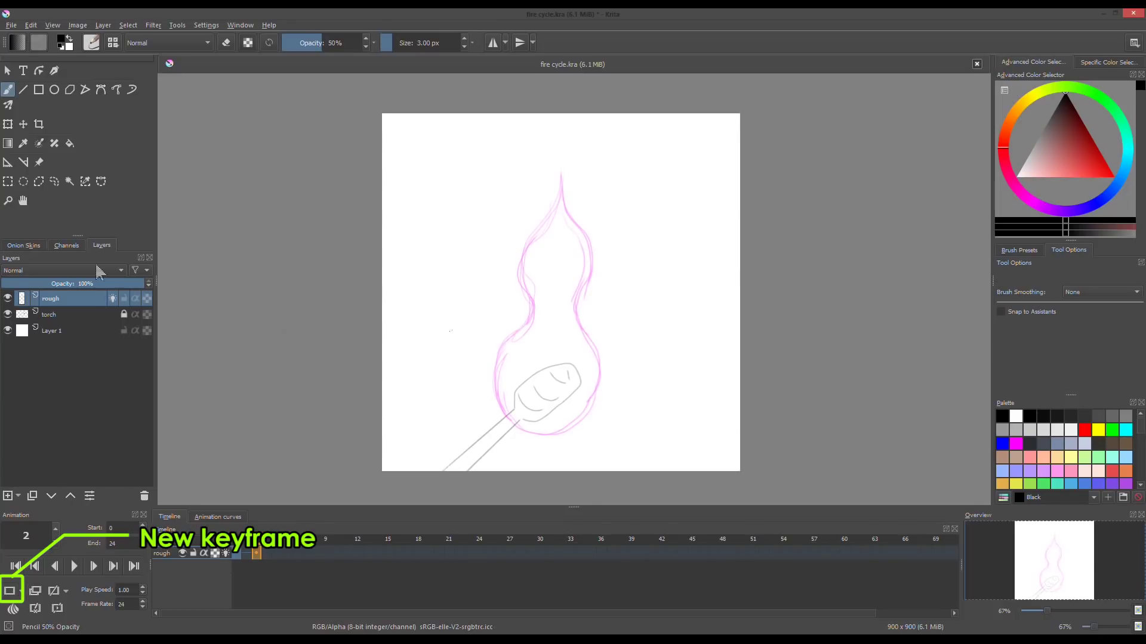
{"action": "left_click", "coordinate": [24, 245]}
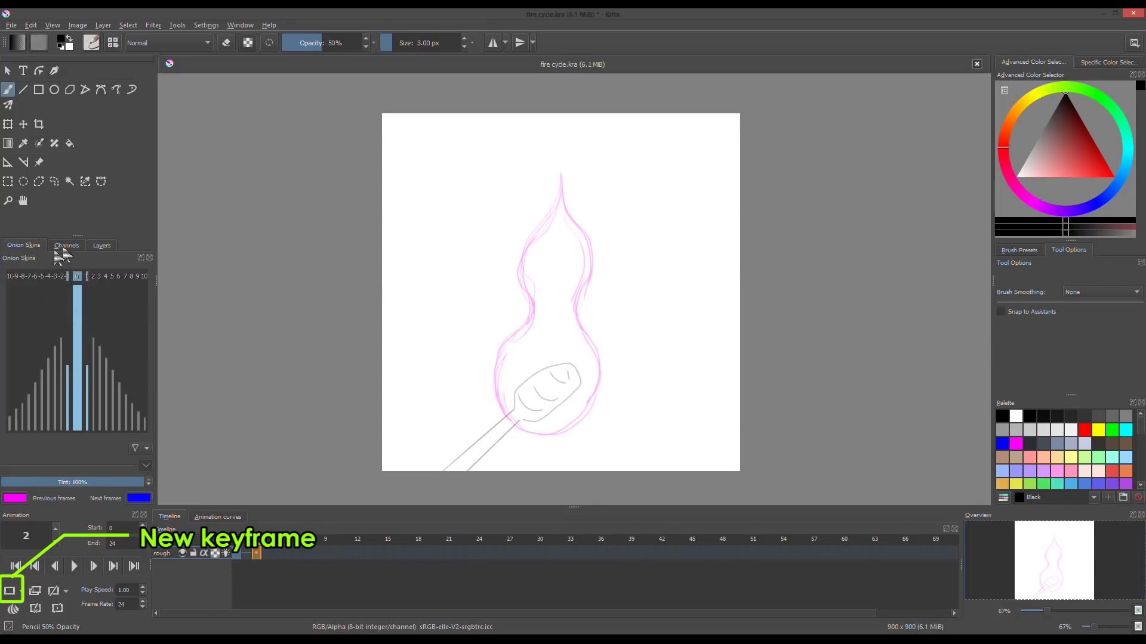
{"action": "left_click", "coordinate": [101, 247]}
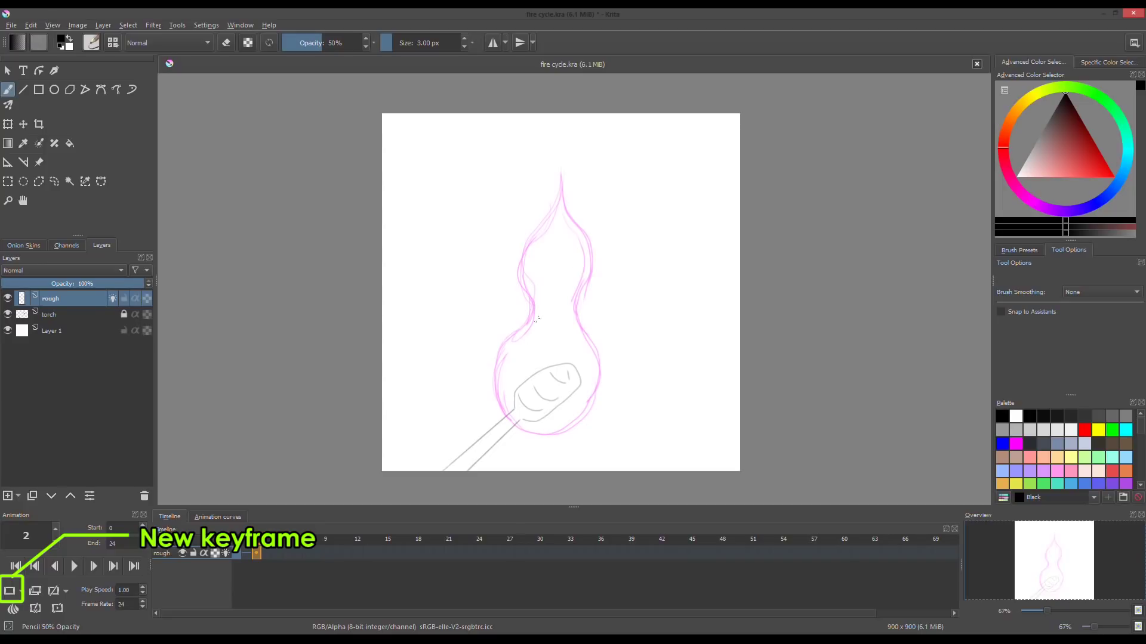
Draw the frame 2 flame outline over the onion skin, shifting its bulges and tip slightly higher than in frame 0
{"action": "mouse_move", "coordinate": [554, 176]}
{"action": "left_mouse_down"}
{"action": "mouse_move", "coordinate": [527, 251]}
{"action": "mouse_move", "coordinate": [540, 292]}
{"action": "left_mouse_up"}
{"action": "left_click_drag", "start_coordinate": [527, 217], "coordinate": [561, 142]}
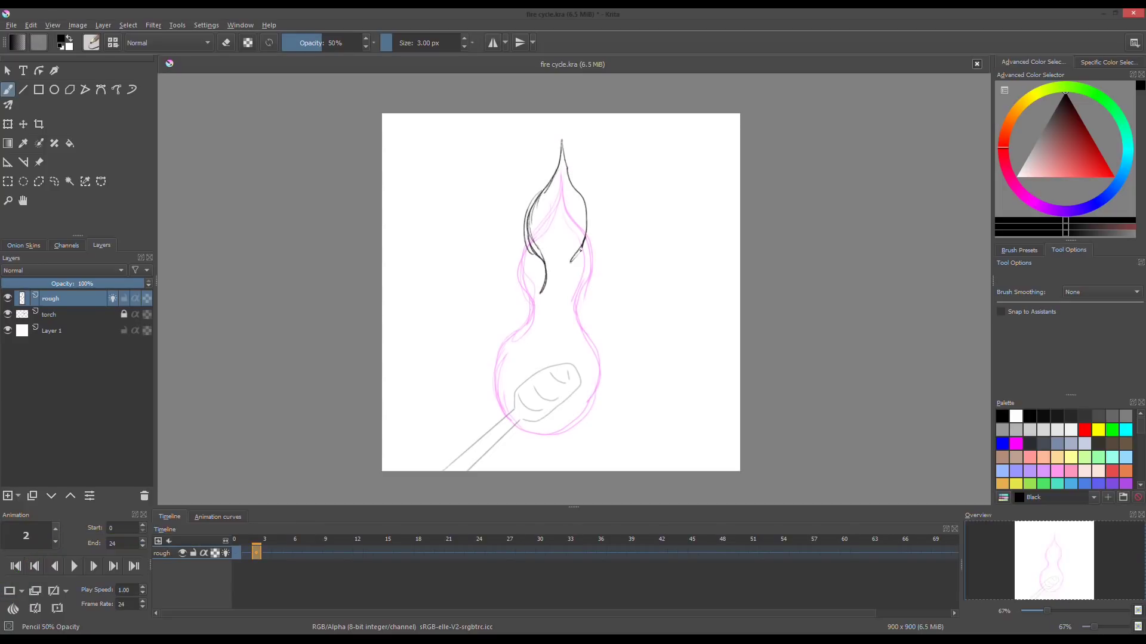
{"action": "left_click_drag", "start_coordinate": [506, 307], "coordinate": [510, 416]}
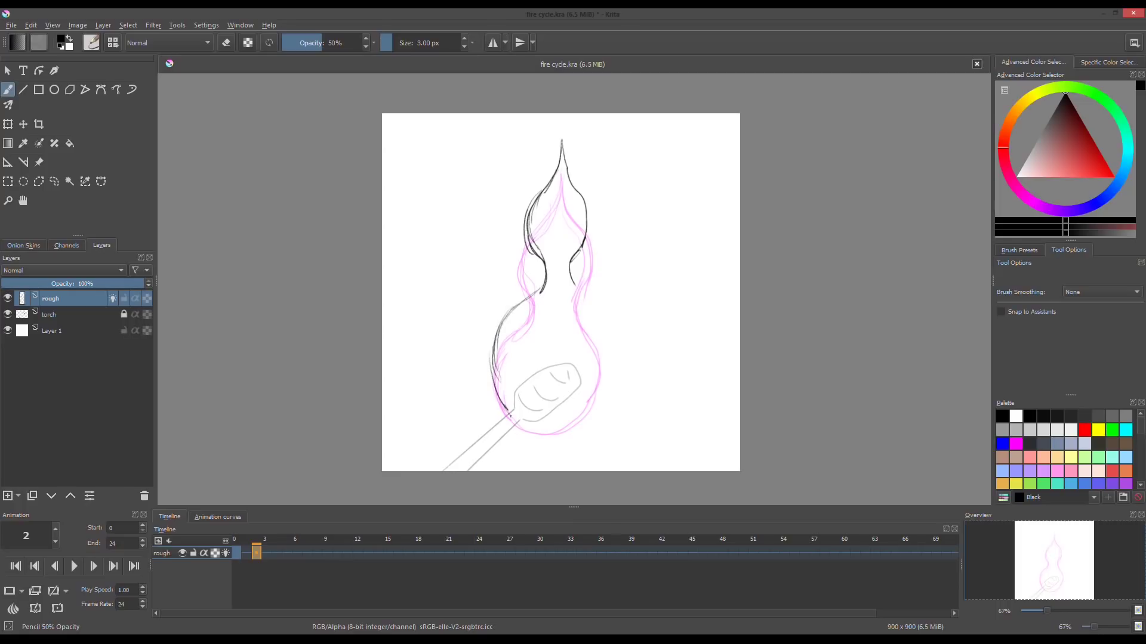
{"action": "left_click_drag", "start_coordinate": [496, 364], "coordinate": [511, 413]}
{"action": "left_click_drag", "start_coordinate": [603, 342], "coordinate": [570, 408]}
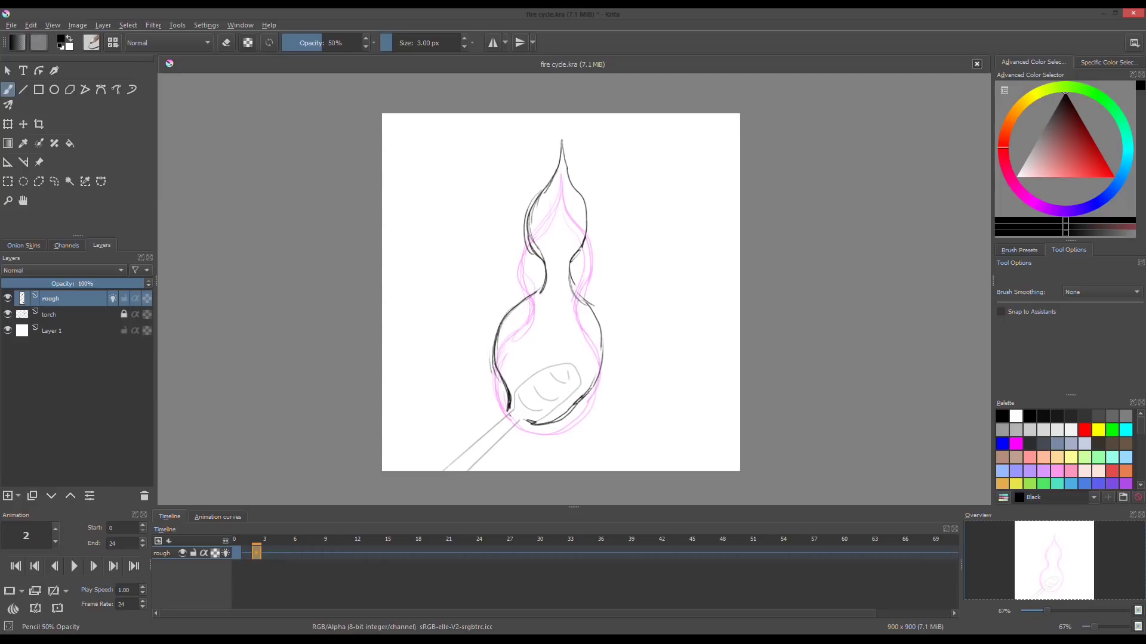
On frame 0, draw a small upper and a wider lower guide circle beside the flame to mark its two bulges
{"action": "left_click", "coordinate": [236, 553]}
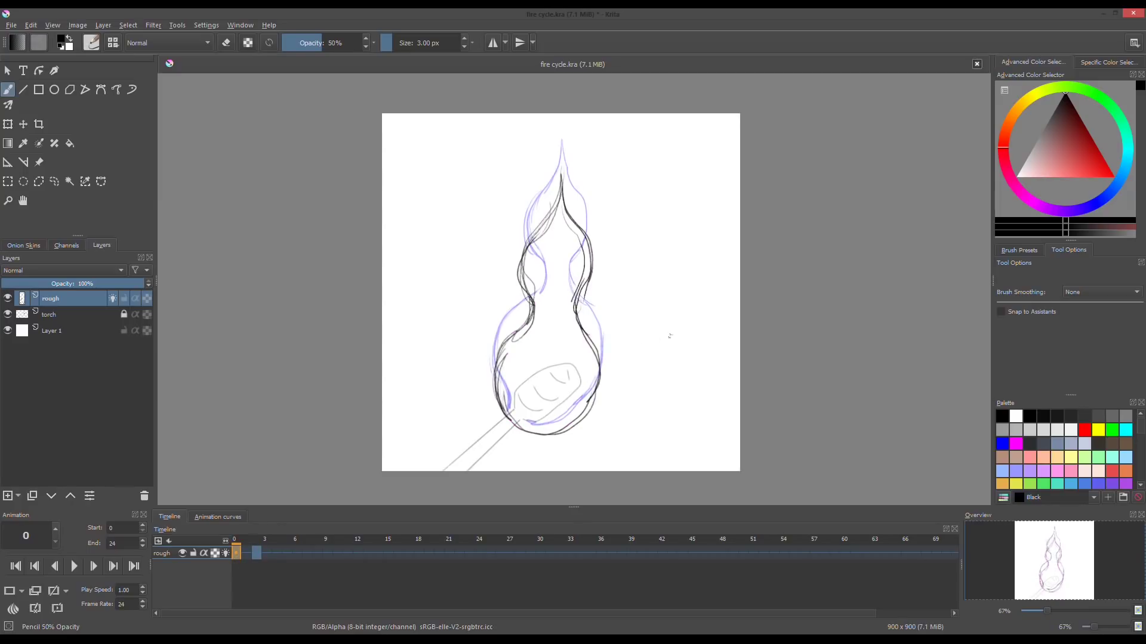
{"action": "mouse_move", "coordinate": [669, 331]}
{"action": "left_mouse_down"}
{"action": "mouse_move", "coordinate": [630, 394]}
{"action": "mouse_move", "coordinate": [679, 342]}
{"action": "left_mouse_up"}
{"action": "left_click_drag", "start_coordinate": [665, 220], "coordinate": [659, 221]}
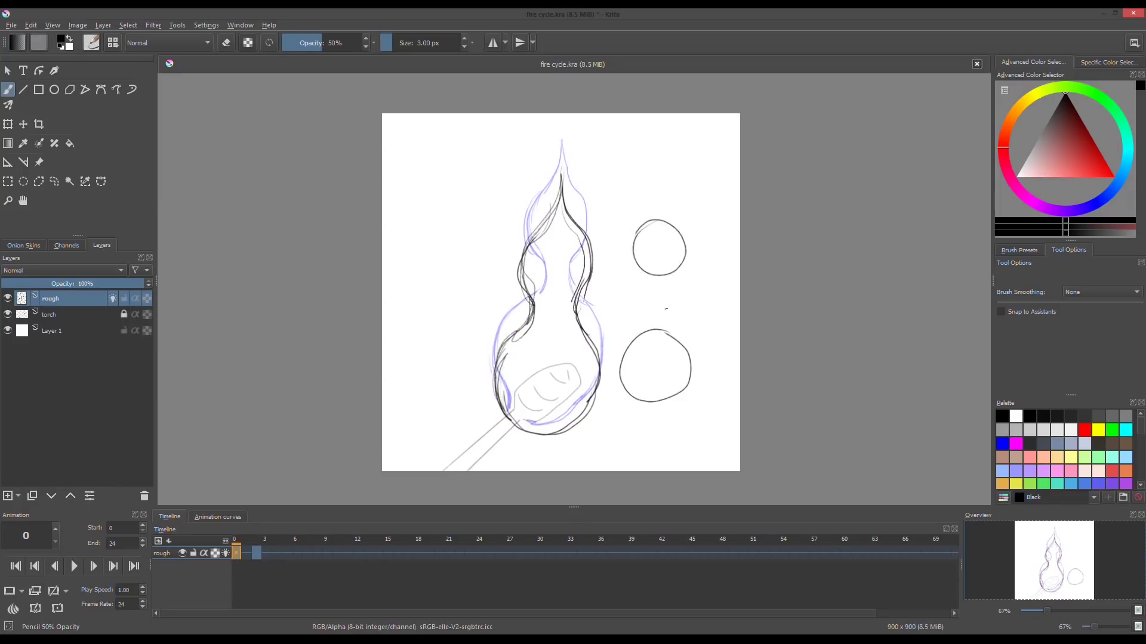
{"action": "mouse_move", "coordinate": [644, 337]}
{"action": "left_mouse_down"}
{"action": "mouse_move", "coordinate": [684, 388]}
{"action": "mouse_move", "coordinate": [651, 337]}
{"action": "left_mouse_up"}
{"action": "key", "text": "e"}
{"action": "left_click_drag", "start_coordinate": [629, 385], "coordinate": [663, 344]}
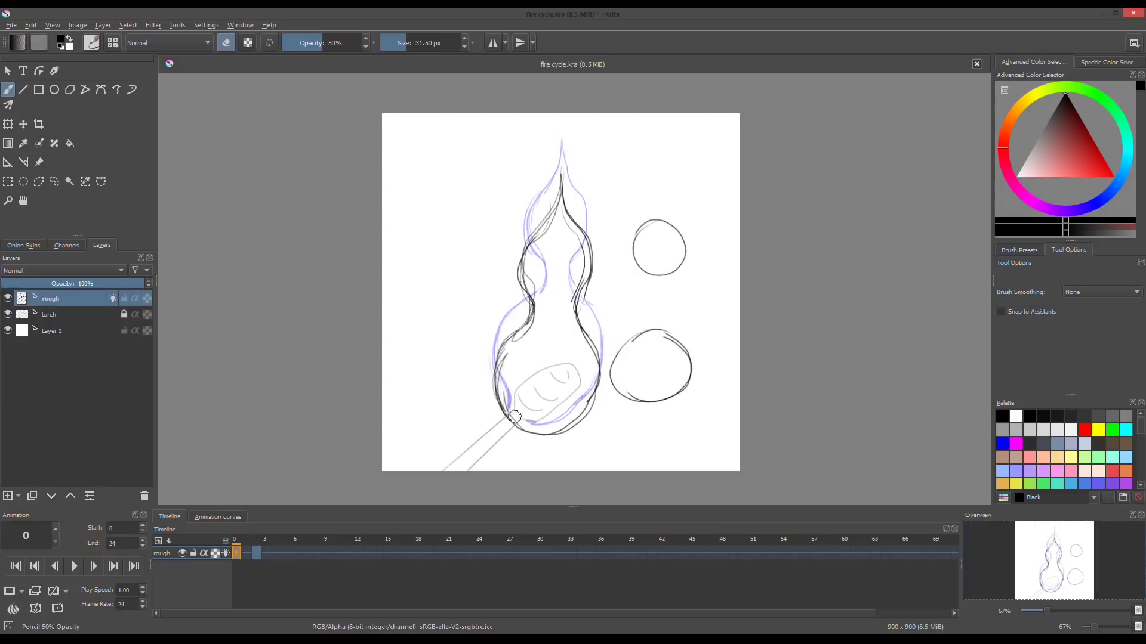
On frame 2, draw both guide circles beside the flame, each raised above its frame 0 position and the upper one smaller
{"action": "left_click", "coordinate": [259, 552]}
{"action": "key", "text": "e"}
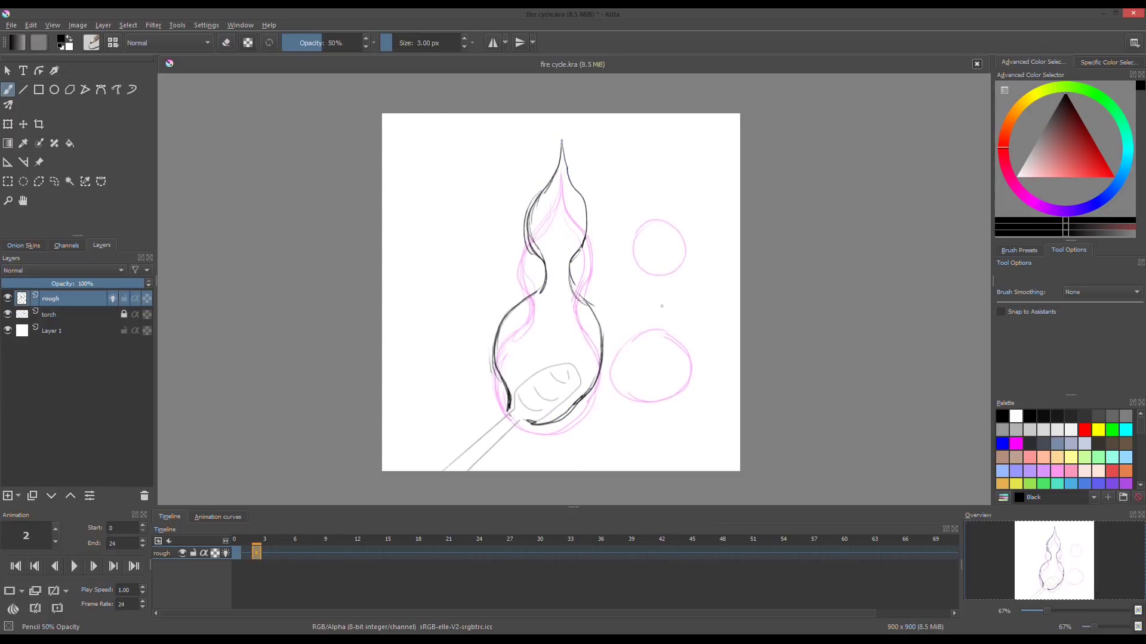
{"action": "mouse_move", "coordinate": [660, 293]}
{"action": "left_mouse_down"}
{"action": "mouse_move", "coordinate": [659, 359]}
{"action": "mouse_move", "coordinate": [623, 313]}
{"action": "mouse_move", "coordinate": [672, 294]}
{"action": "left_mouse_up"}
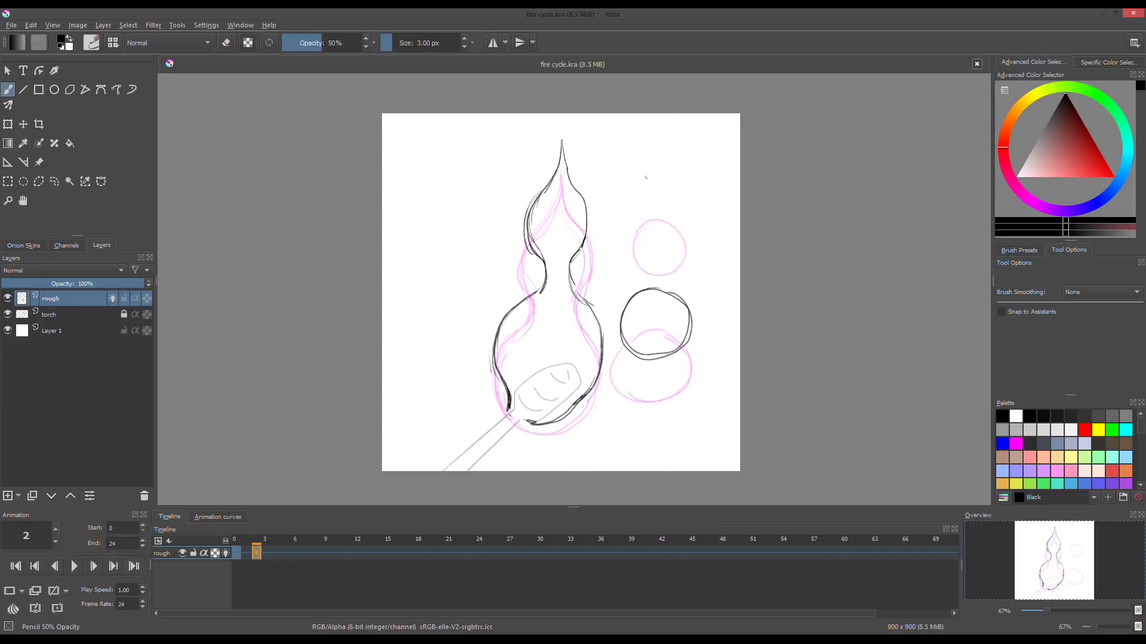
{"action": "mouse_move", "coordinate": [643, 178]}
{"action": "left_mouse_down"}
{"action": "mouse_move", "coordinate": [674, 186]}
{"action": "mouse_move", "coordinate": [656, 216]}
{"action": "left_mouse_up"}
Start a blank keyframe at frame 4 and draw its two guide circles higher than those of frame 2
{"action": "key", "text": "Right"}
{"action": "key", "text": "Right"}
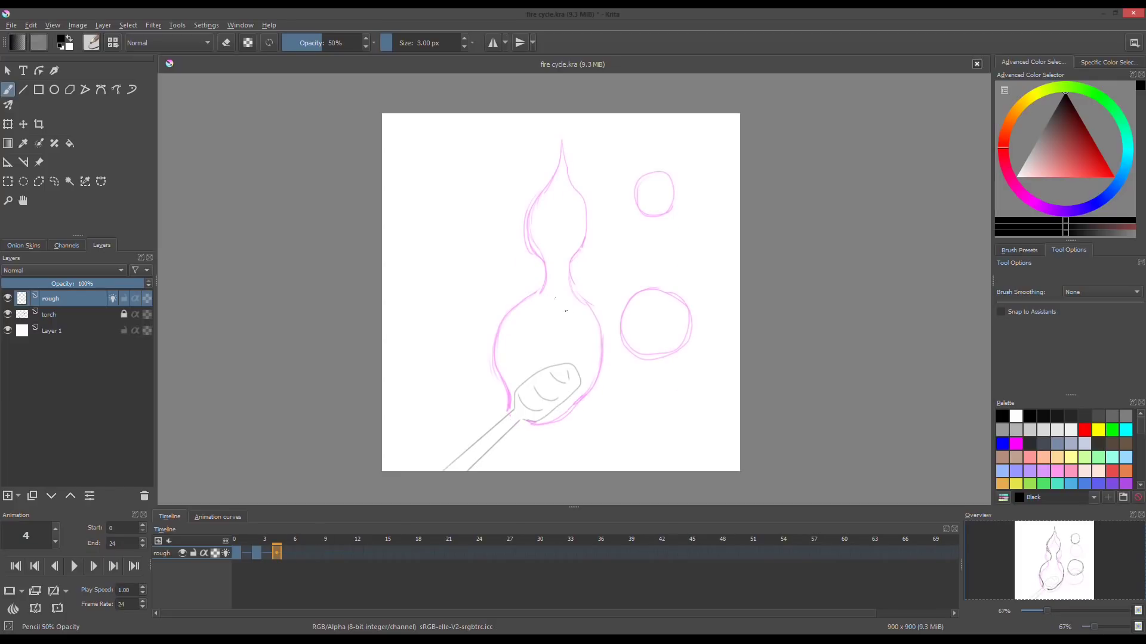
{"action": "left_click_drag", "start_coordinate": [650, 260], "coordinate": [659, 261]}
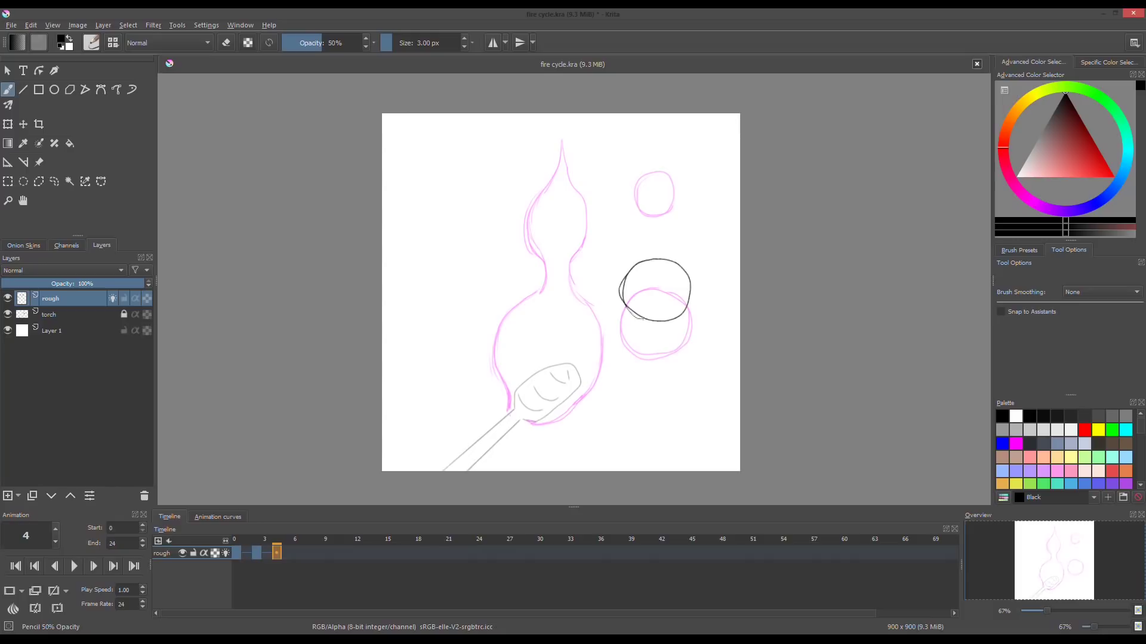
{"action": "mouse_move", "coordinate": [646, 165]}
{"action": "left_mouse_down"}
{"action": "mouse_move", "coordinate": [640, 191]}
{"action": "mouse_move", "coordinate": [668, 173]}
{"action": "mouse_move", "coordinate": [644, 179]}
{"action": "left_mouse_up"}
Draw the frame 4 flame outline with its bulges matching the raised guide circles and its base meeting the torch head
{"action": "mouse_move", "coordinate": [561, 137]}
{"action": "left_mouse_down"}
{"action": "mouse_move", "coordinate": [537, 206]}
{"action": "mouse_move", "coordinate": [555, 259]}
{"action": "mouse_move", "coordinate": [519, 287]}
{"action": "mouse_move", "coordinate": [509, 410]}
{"action": "left_mouse_up"}
{"action": "left_click_drag", "start_coordinate": [501, 326], "coordinate": [515, 388]}
{"action": "left_click_drag", "start_coordinate": [562, 237], "coordinate": [599, 326]}
{"action": "left_click_drag", "start_coordinate": [599, 326], "coordinate": [540, 423]}
Start a blank keyframe at frame 6 and draw its two guide circles smaller and higher than those of frame 4
{"action": "left_click", "coordinate": [296, 553]}
{"action": "mouse_move", "coordinate": [659, 233]}
{"action": "left_mouse_down"}
{"action": "mouse_move", "coordinate": [633, 254]}
{"action": "mouse_move", "coordinate": [656, 227]}
{"action": "left_mouse_up"}
{"action": "left_click_drag", "start_coordinate": [653, 141], "coordinate": [647, 149]}
Draw the frame 6 flame outline with a small top bulge and a new base bulge, adding a third guide circle at torch-head height
{"action": "mouse_move", "coordinate": [561, 128]}
{"action": "left_mouse_down"}
{"action": "mouse_move", "coordinate": [561, 221]}
{"action": "mouse_move", "coordinate": [564, 206]}
{"action": "left_mouse_up"}
{"action": "mouse_move", "coordinate": [561, 217]}
{"action": "left_mouse_down"}
{"action": "mouse_move", "coordinate": [537, 249]}
{"action": "mouse_move", "coordinate": [508, 411]}
{"action": "left_mouse_up"}
{"action": "left_click_drag", "start_coordinate": [524, 339], "coordinate": [516, 349]}
{"action": "mouse_move", "coordinate": [651, 359]}
{"action": "left_mouse_down"}
{"action": "mouse_move", "coordinate": [634, 388]}
{"action": "mouse_move", "coordinate": [654, 359]}
{"action": "left_mouse_up"}
{"action": "mouse_move", "coordinate": [566, 216]}
{"action": "left_mouse_down"}
{"action": "mouse_move", "coordinate": [588, 258]}
{"action": "mouse_move", "coordinate": [584, 393]}
{"action": "mouse_move", "coordinate": [540, 421]}
{"action": "left_mouse_up"}
{"action": "left_click_drag", "start_coordinate": [597, 348], "coordinate": [567, 411]}
{"action": "left_click_drag", "start_coordinate": [525, 327], "coordinate": [512, 358]}
Start a blank keyframe at frame 8 and draw its guide circles, enlarging the lowest one and raising and shrinking the others
{"action": "key", "text": "period"}
{"action": "key", "text": "period"}
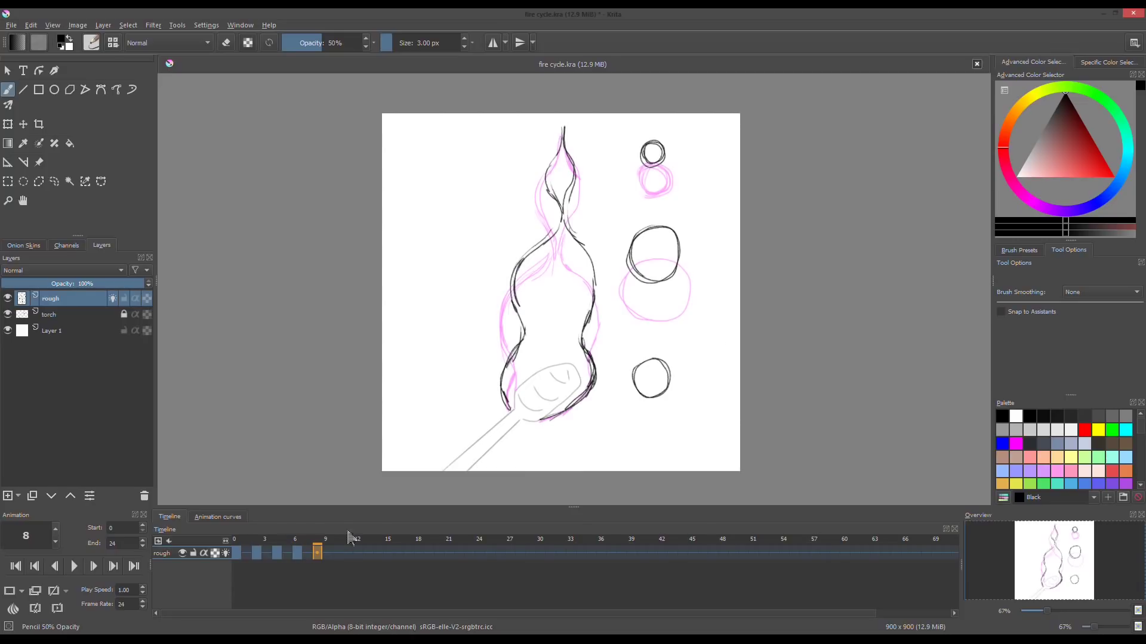
{"action": "mouse_move", "coordinate": [656, 329]}
{"action": "left_mouse_down"}
{"action": "mouse_move", "coordinate": [659, 369]}
{"action": "mouse_move", "coordinate": [661, 327]}
{"action": "left_mouse_up"}
{"action": "left_click_drag", "start_coordinate": [656, 204], "coordinate": [652, 244]}
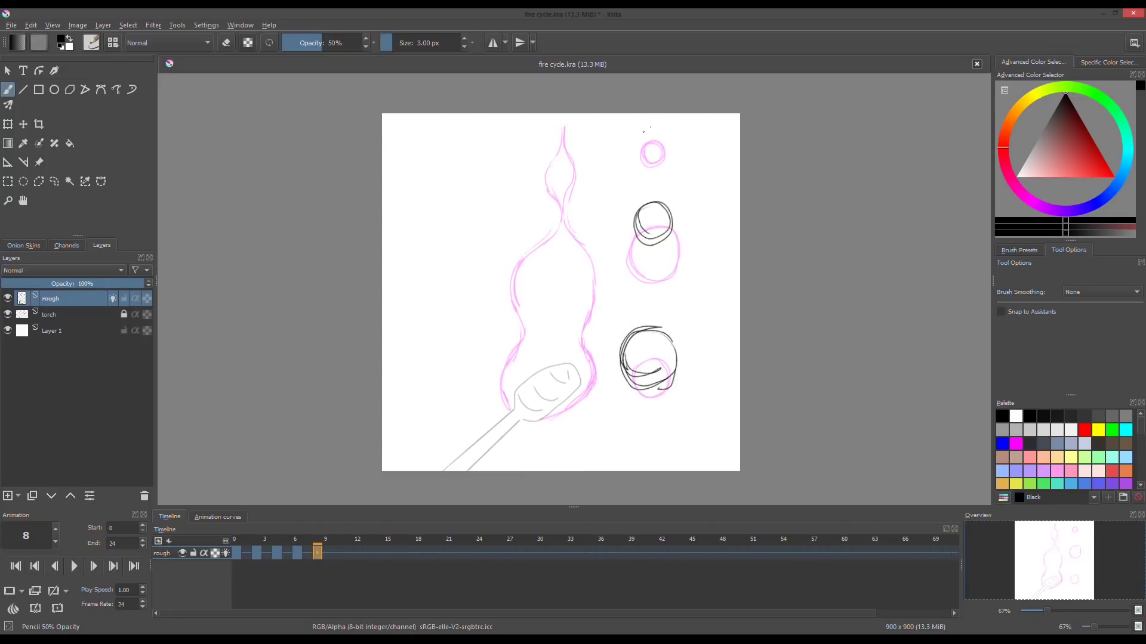
Draw the frame 8 flame outline with its small tip pinching off above the main body and a wider bulge around the torch
{"action": "mouse_move", "coordinate": [562, 126]}
{"action": "left_mouse_down"}
{"action": "mouse_move", "coordinate": [564, 179]}
{"action": "mouse_move", "coordinate": [537, 225]}
{"action": "mouse_move", "coordinate": [507, 401]}
{"action": "left_mouse_up"}
{"action": "mouse_move", "coordinate": [564, 197]}
{"action": "left_mouse_down"}
{"action": "mouse_move", "coordinate": [594, 278]}
{"action": "mouse_move", "coordinate": [599, 364]}
{"action": "left_mouse_up"}
{"action": "left_click_drag", "start_coordinate": [599, 352], "coordinate": [542, 419]}
{"action": "left_click_drag", "start_coordinate": [589, 282], "coordinate": [582, 303]}
{"action": "left_click_drag", "start_coordinate": [562, 192], "coordinate": [525, 235]}
{"action": "left_click_drag", "start_coordinate": [561, 201], "coordinate": [570, 214]}
{"action": "left_click_drag", "start_coordinate": [534, 228], "coordinate": [526, 266]}
{"action": "left_click_drag", "start_coordinate": [554, 158], "coordinate": [562, 174]}
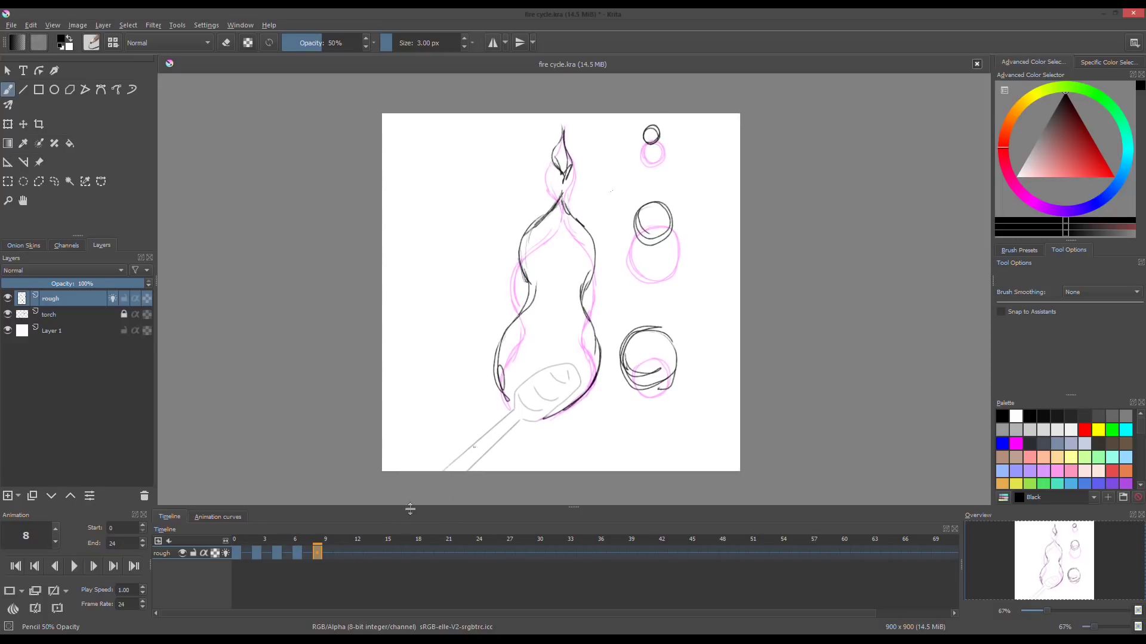
Start a blank keyframe at frame 10 and draw its three guide circles higher than those of frame 8
{"action": "left_click", "coordinate": [338, 553]}
{"action": "key", "text": "Delete"}
{"action": "left_click_drag", "start_coordinate": [636, 279], "coordinate": [633, 281]}
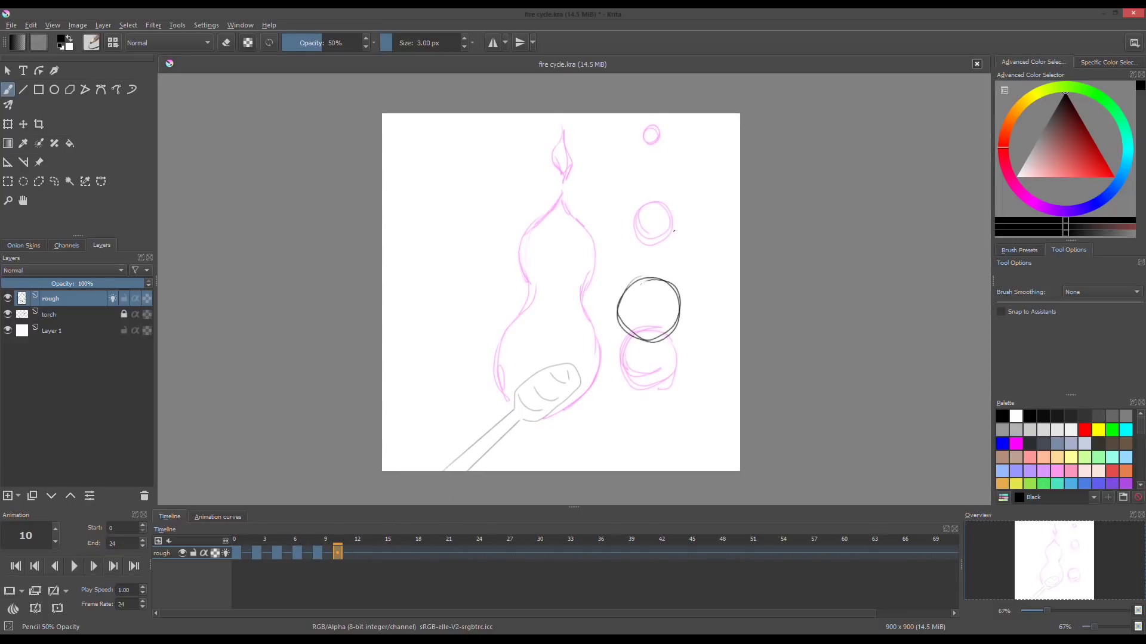
{"action": "left_click_drag", "start_coordinate": [653, 178], "coordinate": [649, 179]}
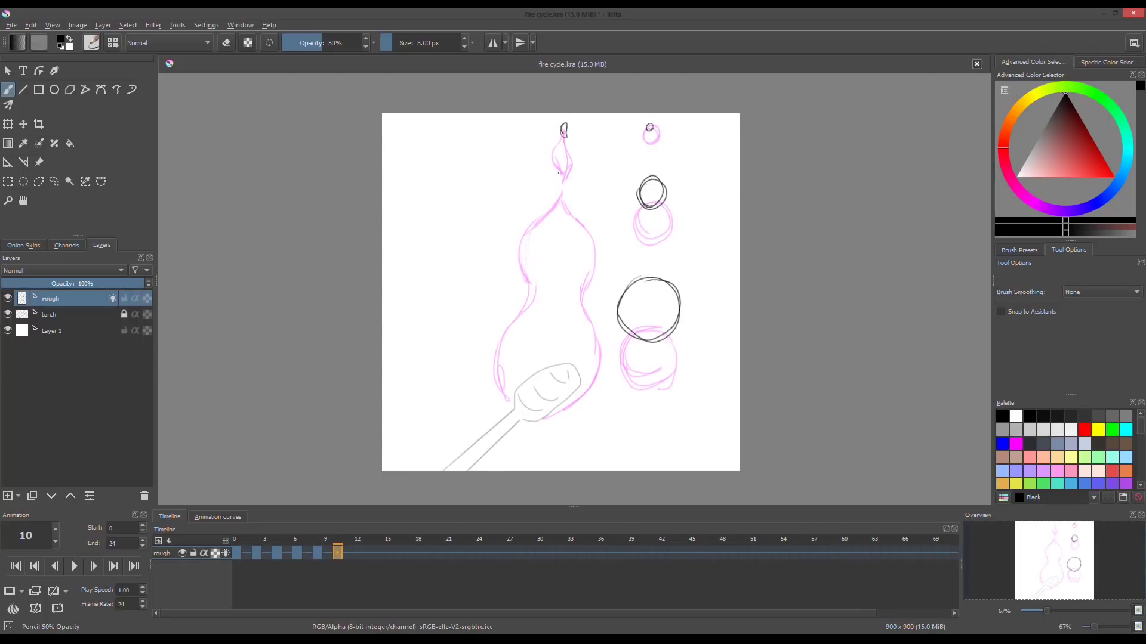
Draw the frame 10 flame outline with a pointed upper bulge, a narrow neck and a large lower bulge around the torch head
{"action": "left_click_drag", "start_coordinate": [548, 185], "coordinate": [543, 250]}
{"action": "left_click_drag", "start_coordinate": [564, 169], "coordinate": [549, 258]}
{"action": "left_click_drag", "start_coordinate": [565, 168], "coordinate": [556, 261]}
{"action": "left_click_drag", "start_coordinate": [543, 192], "coordinate": [537, 242]}
{"action": "left_click_drag", "start_coordinate": [563, 160], "coordinate": [555, 265]}
{"action": "mouse_move", "coordinate": [553, 231]}
{"action": "left_mouse_down"}
{"action": "mouse_move", "coordinate": [511, 389]}
{"action": "mouse_move", "coordinate": [500, 387]}
{"action": "left_mouse_up"}
{"action": "left_click_drag", "start_coordinate": [565, 260], "coordinate": [603, 376]}
{"action": "left_click_drag", "start_coordinate": [604, 330], "coordinate": [556, 414]}
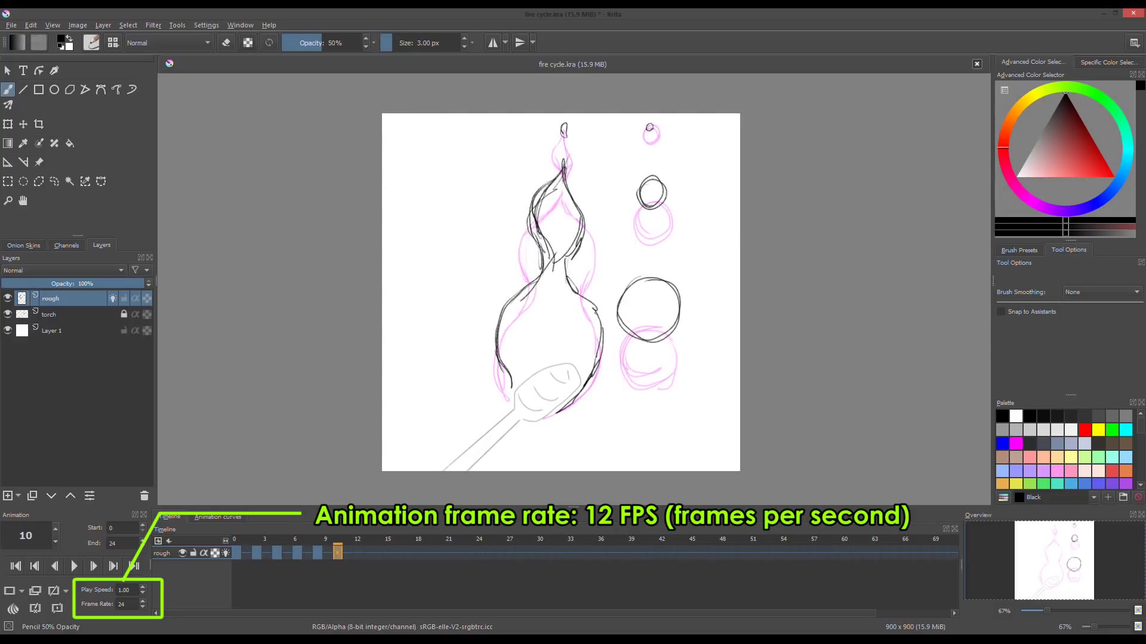
Clean up the upper bulge of the frame 10 flame and reinforce both sides of its lower bulge down to the torch
{"action": "mouse_move", "coordinate": [544, 191]}
{"action": "left_mouse_down"}
{"action": "mouse_move", "coordinate": [542, 259]}
{"action": "mouse_move", "coordinate": [548, 186]}
{"action": "left_mouse_up"}
{"action": "key", "text": "e"}
{"action": "key", "text": "e"}
{"action": "left_click_drag", "start_coordinate": [602, 290], "coordinate": [560, 412]}
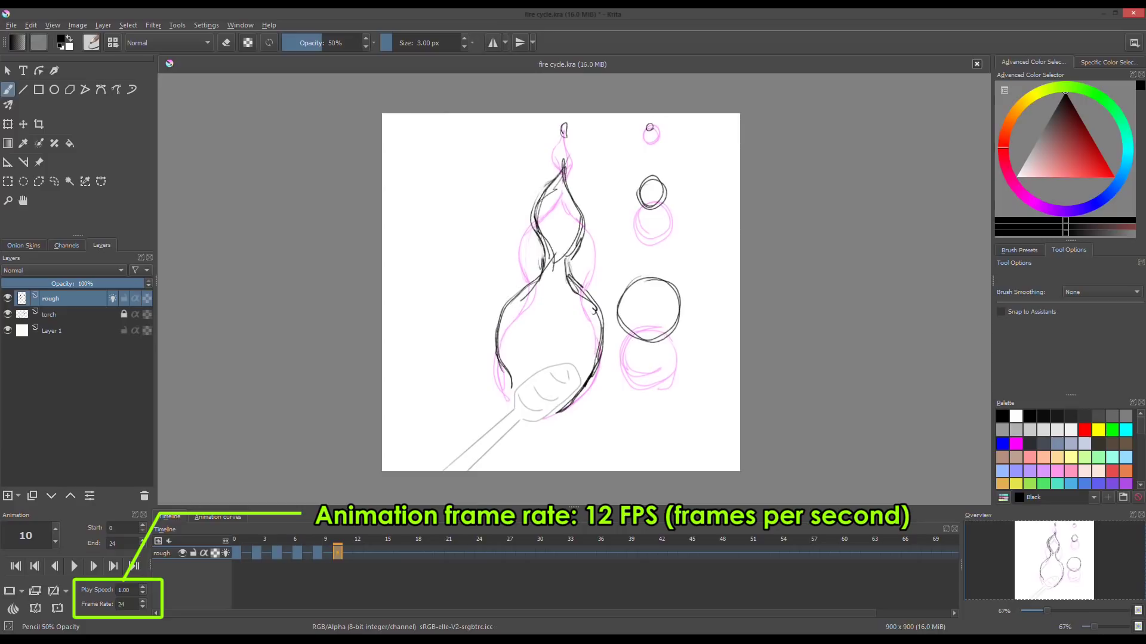
{"action": "left_click_drag", "start_coordinate": [500, 331], "coordinate": [511, 411]}
Compare the flame drawings on frame 0 and frame 10 by switching back and forth between them
{"action": "left_click", "coordinate": [235, 540]}
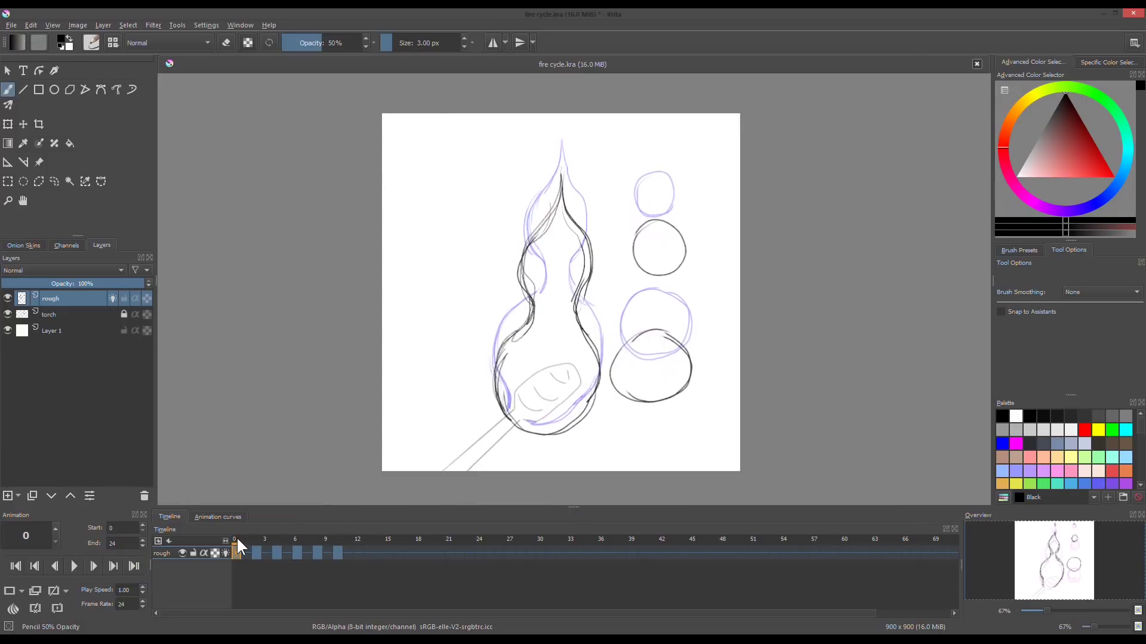
{"action": "left_click", "coordinate": [336, 550]}
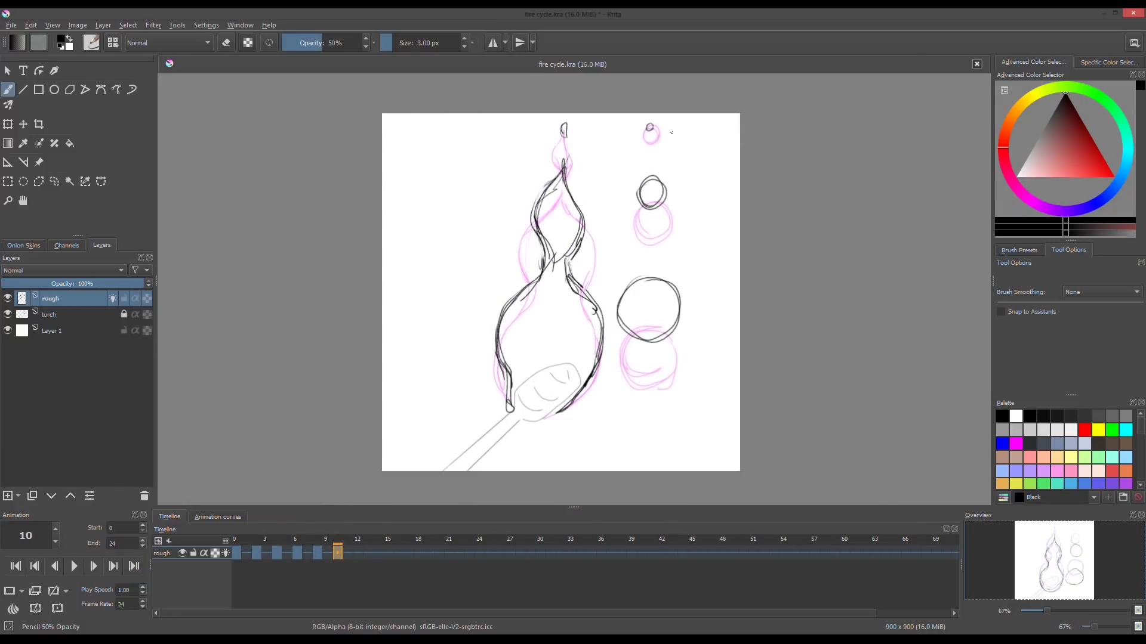
{"action": "left_click", "coordinate": [236, 539]}
{"action": "left_click", "coordinate": [336, 542]}
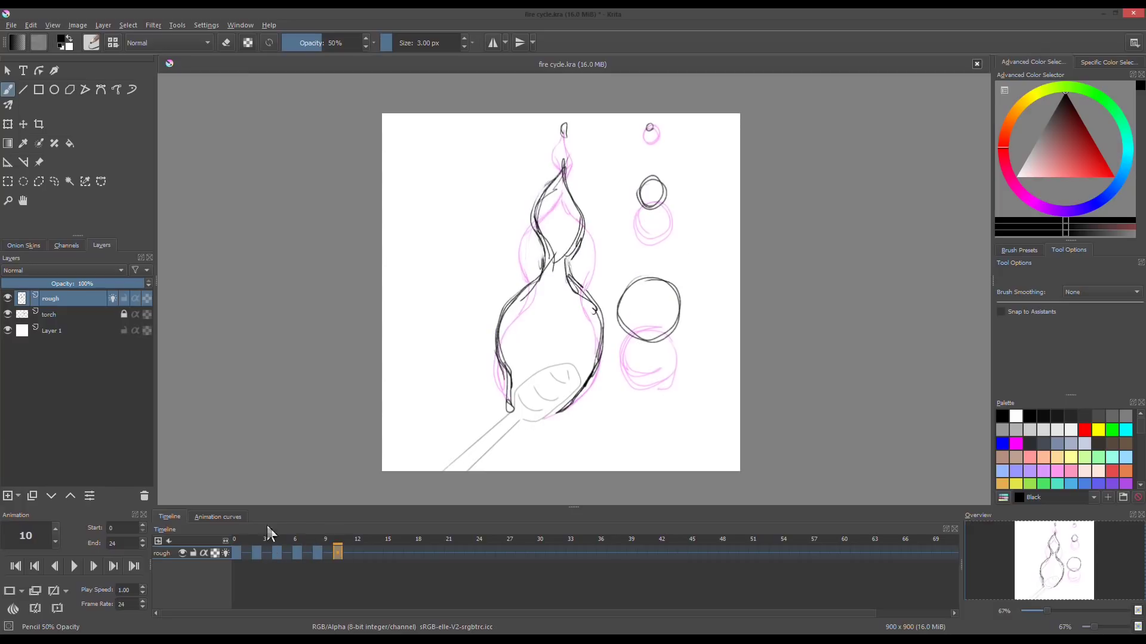
{"action": "left_click", "coordinate": [236, 540]}
{"action": "left_click", "coordinate": [342, 545]}
{"action": "left_click", "coordinate": [243, 540]}
{"action": "left_click", "coordinate": [343, 547]}
Copy the frame 0 keyframe to frame 14 and prepare a blank keyframe at frame 12 between it and frame 10
{"action": "left_click_drag", "start_coordinate": [235, 551], "coordinate": [377, 552]}
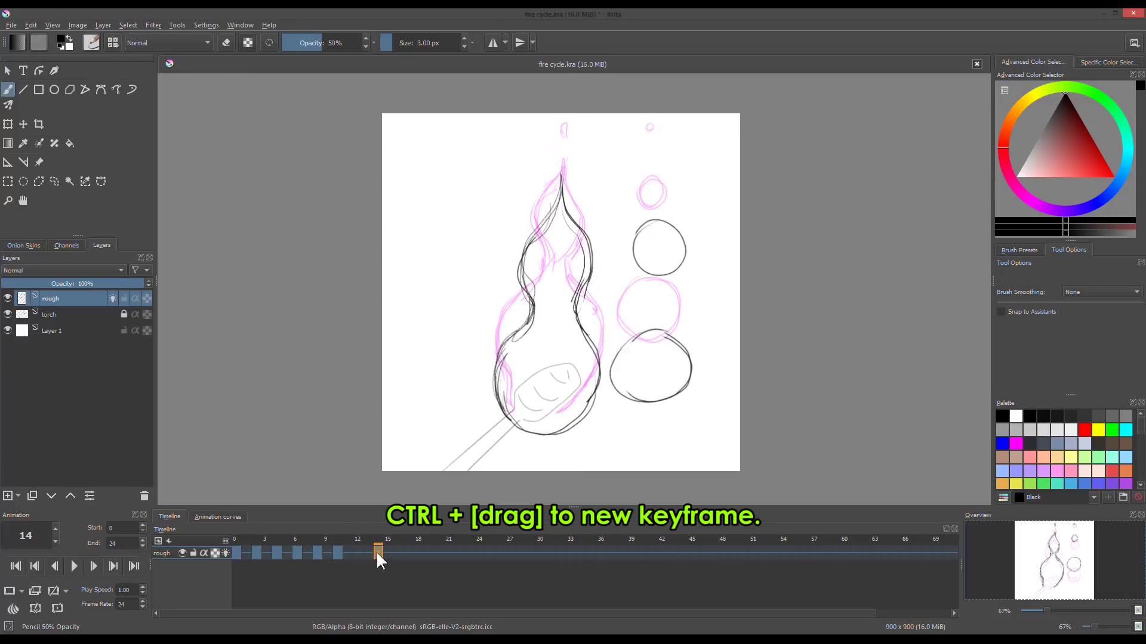
{"action": "left_click", "coordinate": [338, 551]}
{"action": "left_click", "coordinate": [358, 552]}
{"action": "key", "text": "Delete"}
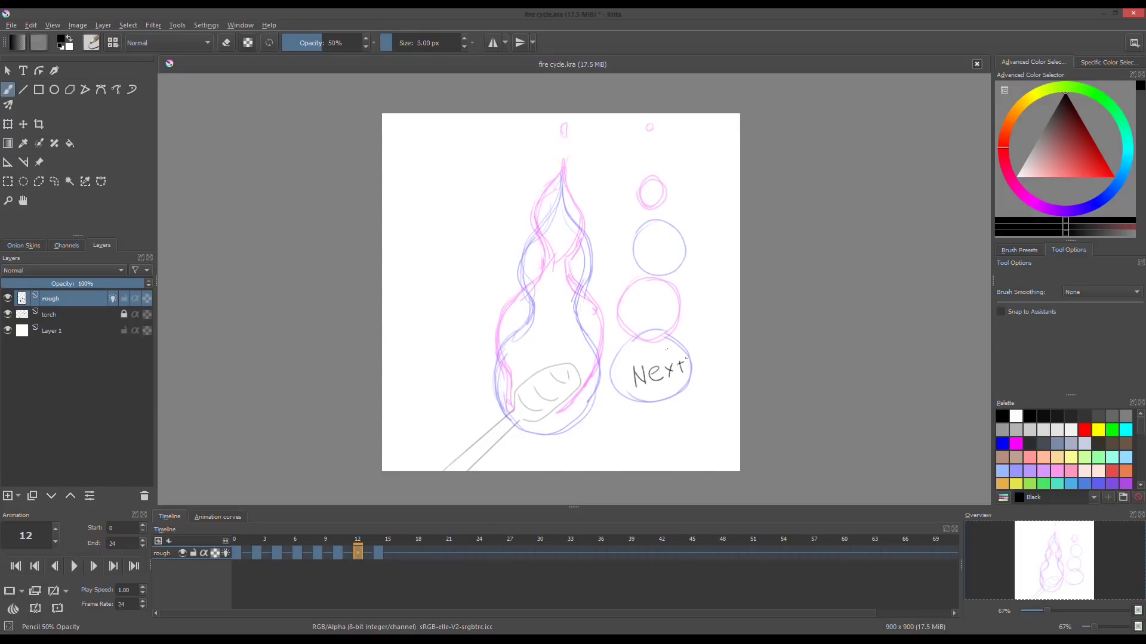
{"action": "left_click_drag", "start_coordinate": [667, 330], "coordinate": [683, 393]}
{"action": "left_click_drag", "start_coordinate": [638, 316], "coordinate": [650, 303]}
{"action": "left_click_drag", "start_coordinate": [653, 308], "coordinate": [662, 313]}
{"action": "left_click_drag", "start_coordinate": [666, 298], "coordinate": [679, 293]}
{"action": "key", "text": "Delete"}
Draw three guide circles on frame 12, placed between the onion-skinned circles of frames 10 and 14
{"action": "left_click_drag", "start_coordinate": [638, 244], "coordinate": [640, 242]}
{"action": "left_click_drag", "start_coordinate": [657, 309], "coordinate": [669, 308]}
{"action": "left_click_drag", "start_coordinate": [645, 154], "coordinate": [648, 153]}
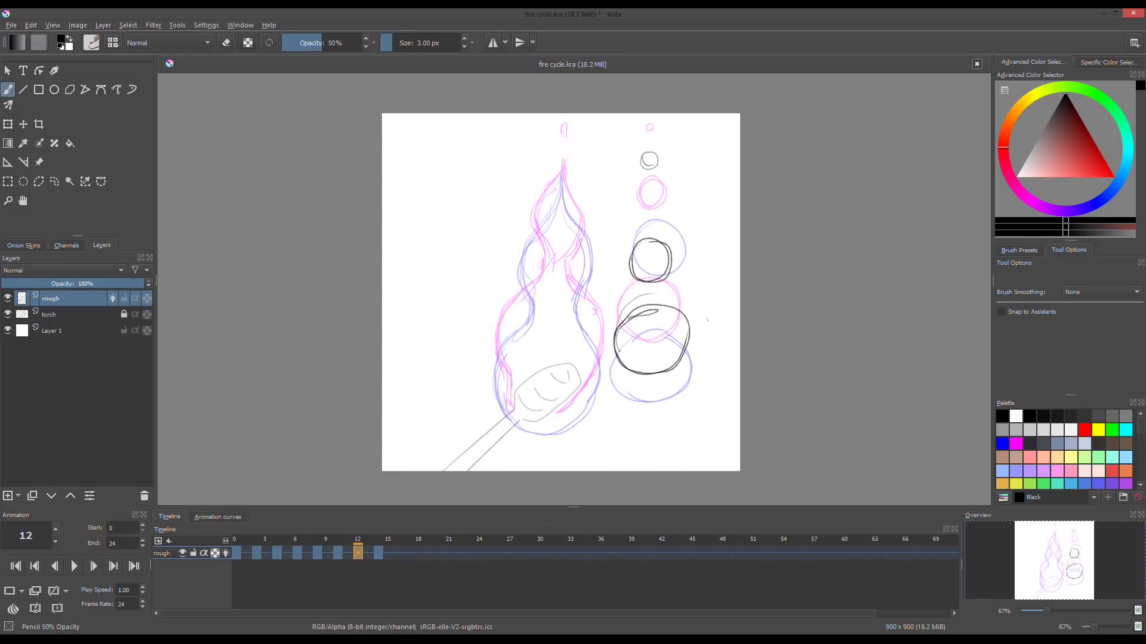
Draw the frame 12 in-between flame outline, following the guide circles and both onion skins, and reinforce its sides and tip
{"action": "left_click_drag", "start_coordinate": [540, 202], "coordinate": [550, 247]}
{"action": "mouse_move", "coordinate": [567, 141]}
{"action": "left_mouse_down"}
{"action": "mouse_move", "coordinate": [565, 249]}
{"action": "mouse_move", "coordinate": [505, 407]}
{"action": "left_mouse_up"}
{"action": "left_click_drag", "start_coordinate": [568, 244], "coordinate": [597, 340]}
{"action": "key", "text": "e"}
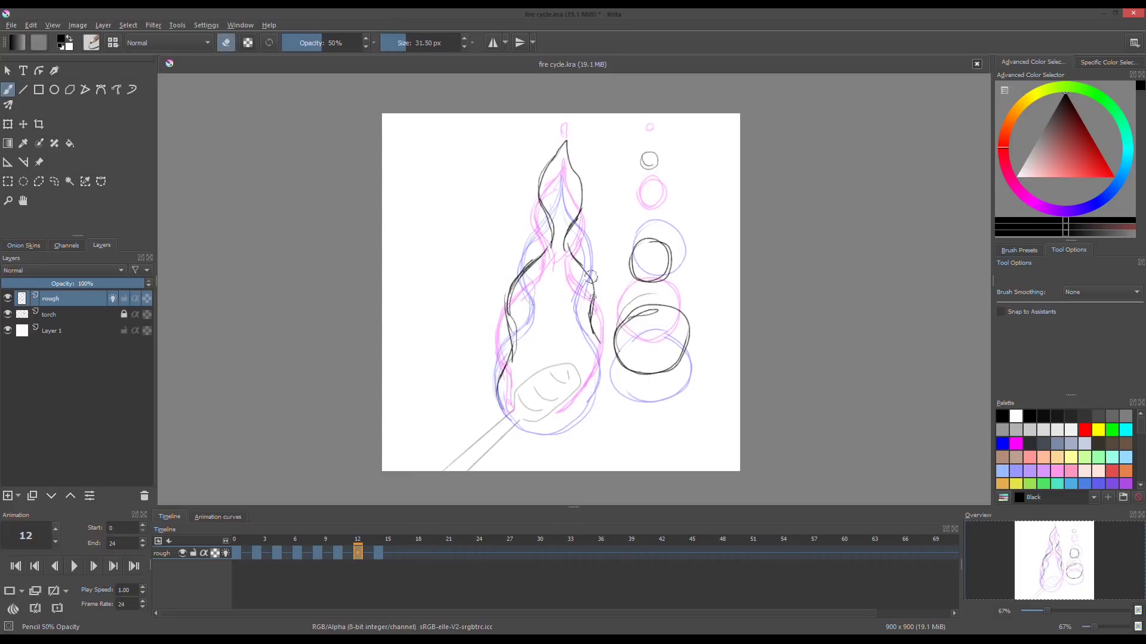
{"action": "key", "text": "e"}
{"action": "left_click_drag", "start_coordinate": [590, 278], "coordinate": [539, 424]}
{"action": "left_click_drag", "start_coordinate": [512, 328], "coordinate": [506, 406]}
{"action": "left_click_drag", "start_coordinate": [549, 229], "coordinate": [503, 373]}
{"action": "left_click_drag", "start_coordinate": [566, 133], "coordinate": [567, 231]}
Add a blank keyframe on frame 14 of the rough layer and draw its in-between flame outline from tip to base
{"action": "mouse_move", "coordinate": [362, 542]}
{"action": "left_mouse_down"}
{"action": "mouse_move", "coordinate": [238, 545]}
{"action": "mouse_move", "coordinate": [404, 552]}
{"action": "mouse_move", "coordinate": [249, 551]}
{"action": "mouse_move", "coordinate": [378, 552]}
{"action": "left_mouse_up"}
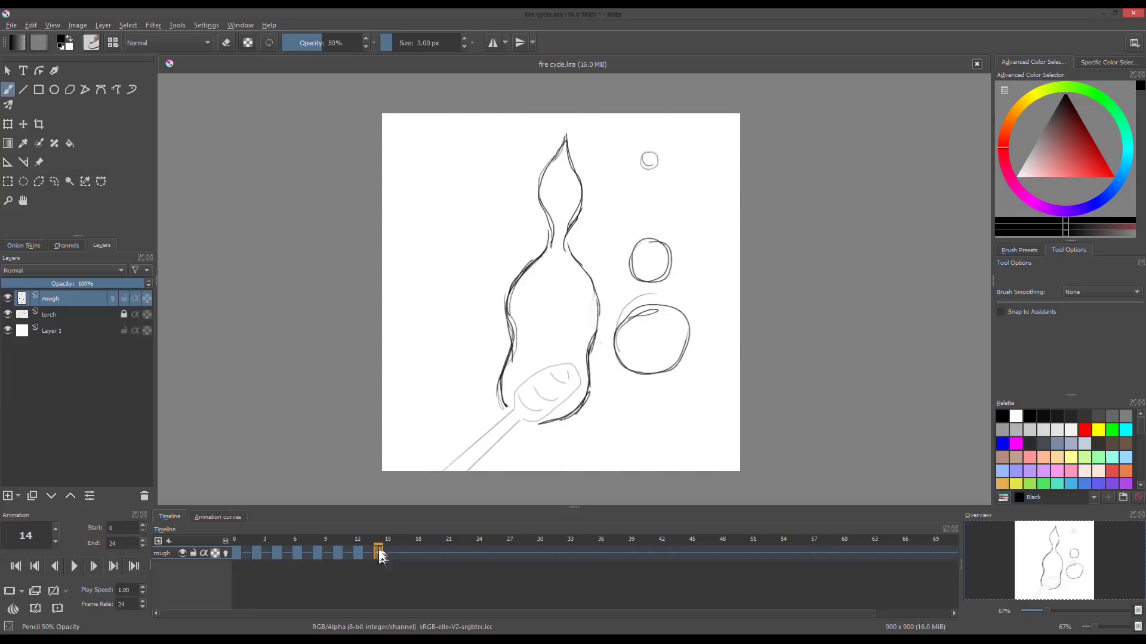
{"action": "key", "text": "Insert"}
{"action": "left_click_drag", "start_coordinate": [564, 127], "coordinate": [563, 212]}
{"action": "left_click_drag", "start_coordinate": [571, 122], "coordinate": [561, 221]}
{"action": "mouse_move", "coordinate": [558, 219]}
{"action": "left_mouse_down"}
{"action": "mouse_move", "coordinate": [523, 298]}
{"action": "mouse_move", "coordinate": [597, 296]}
{"action": "left_mouse_up"}
{"action": "left_click_drag", "start_coordinate": [591, 294], "coordinate": [548, 423]}
{"action": "left_click_drag", "start_coordinate": [530, 318], "coordinate": [508, 406]}
Add a closing keyframe on frame 16 that repeats the frame 0 flame and guide circles
{"action": "mouse_move", "coordinate": [378, 544]}
{"action": "left_mouse_down"}
{"action": "mouse_move", "coordinate": [240, 549]}
{"action": "mouse_move", "coordinate": [384, 559]}
{"action": "mouse_move", "coordinate": [264, 574]}
{"action": "mouse_move", "coordinate": [378, 552]}
{"action": "left_mouse_up"}
{"action": "left_click", "coordinate": [399, 553]}
{"action": "key", "text": "Insert"}
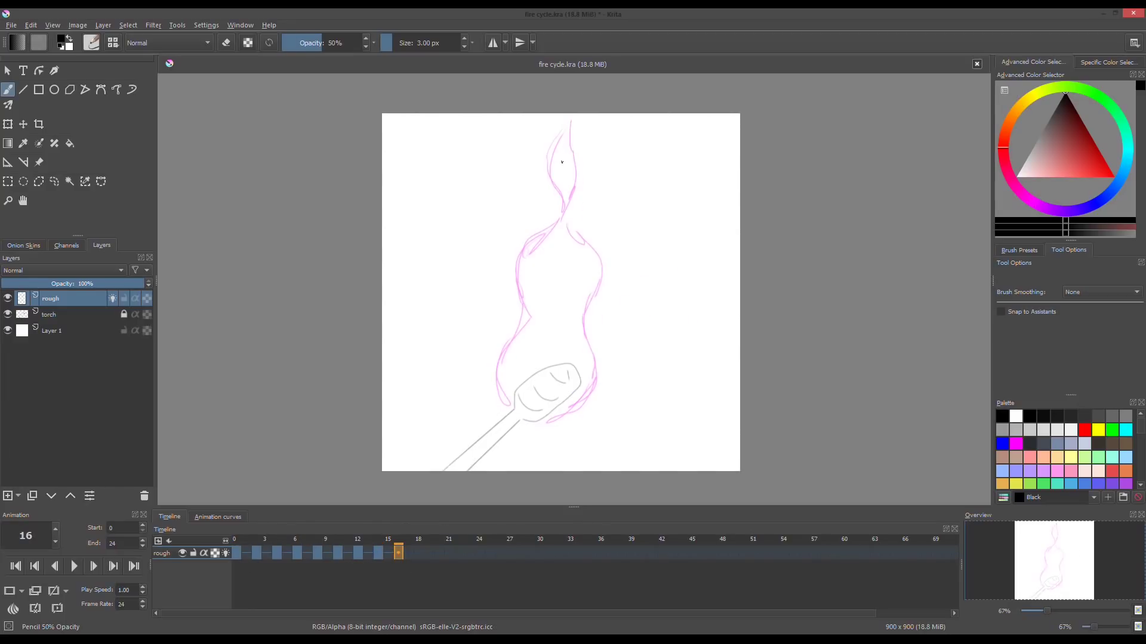
{"action": "left_click_drag", "start_coordinate": [567, 126], "coordinate": [566, 158]}
{"action": "left_click_drag", "start_coordinate": [561, 170], "coordinate": [537, 212]}
{"action": "left_click_drag", "start_coordinate": [538, 205], "coordinate": [529, 250]}
{"action": "left_click_drag", "start_coordinate": [569, 170], "coordinate": [573, 191]}
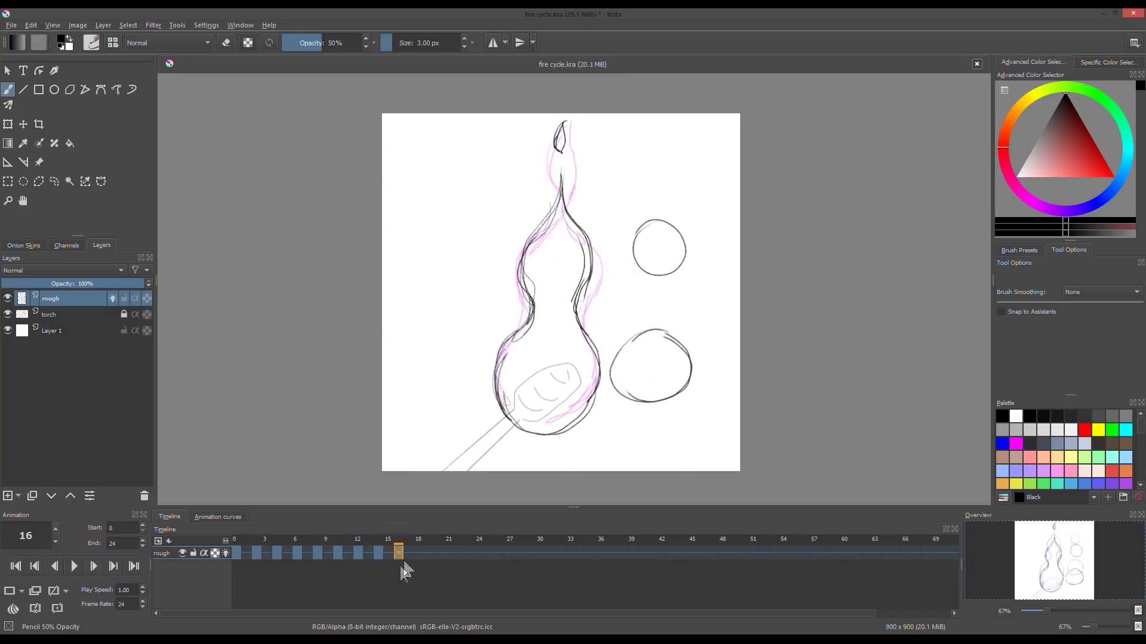
Turn off the rough layer's onion skins and move to frame 15
{"action": "left_click", "coordinate": [225, 553]}
{"action": "mouse_move", "coordinate": [391, 549]}
{"action": "left_mouse_down"}
{"action": "mouse_move", "coordinate": [268, 542]}
{"action": "mouse_move", "coordinate": [390, 544]}
{"action": "mouse_move", "coordinate": [396, 559]}
{"action": "left_mouse_up"}
{"action": "left_click", "coordinate": [389, 553]}
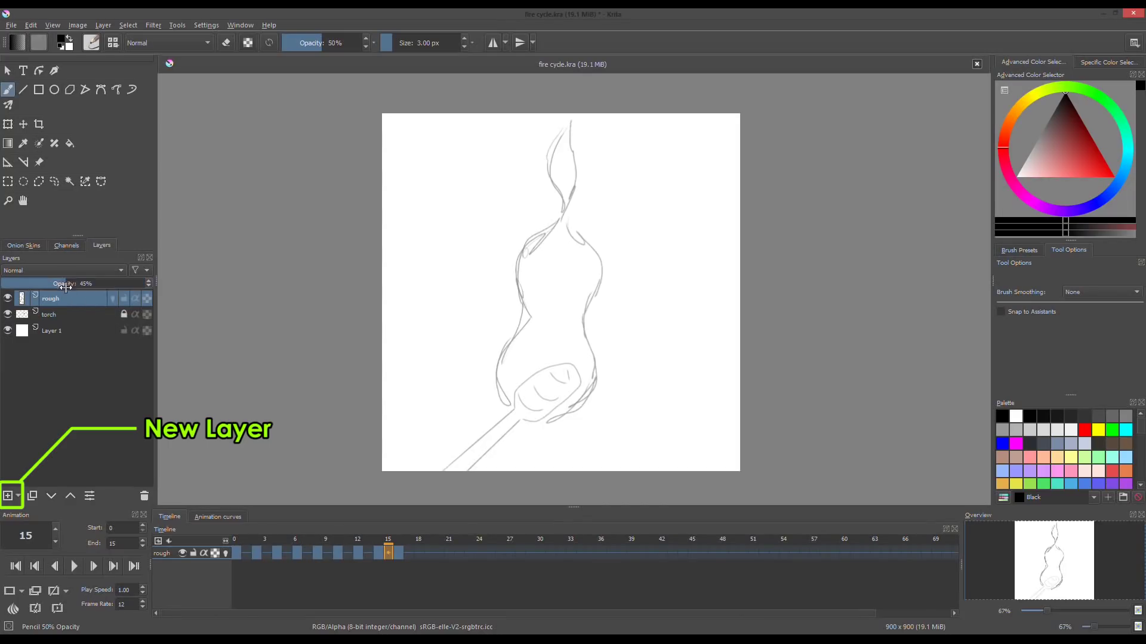
Lock the faded rough layer and add a new layer above it named "fire"
{"action": "left_click", "coordinate": [123, 299]}
{"action": "left_click", "coordinate": [9, 496]}
{"action": "double_click", "coordinate": [64, 300]}
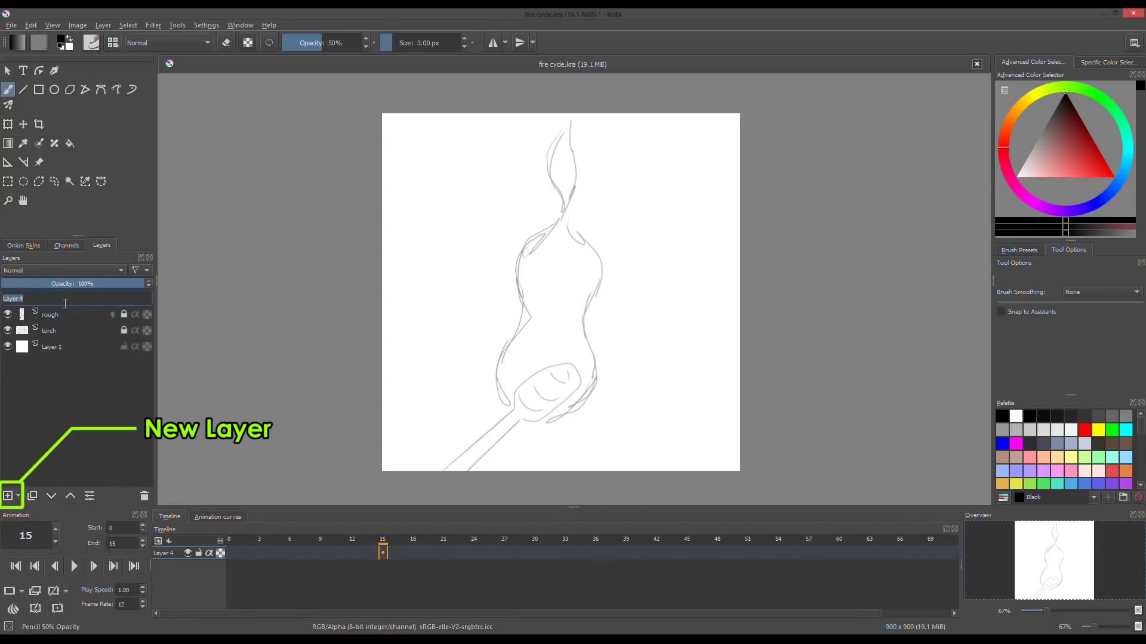
{"action": "type", "text": "fire"}
{"action": "key", "text": "Return"}
Show the rough layer together with the fire layer in the timeline
{"action": "left_click", "coordinate": [68, 316], "text": "ctrl"}
{"action": "right_click", "coordinate": [70, 316]}
{"action": "left_click", "coordinate": [119, 470]}
Start the fire layer on frame 0 and draw a jagged flame outline with a detached tip over the rough sketch
{"action": "left_click", "coordinate": [236, 552]}
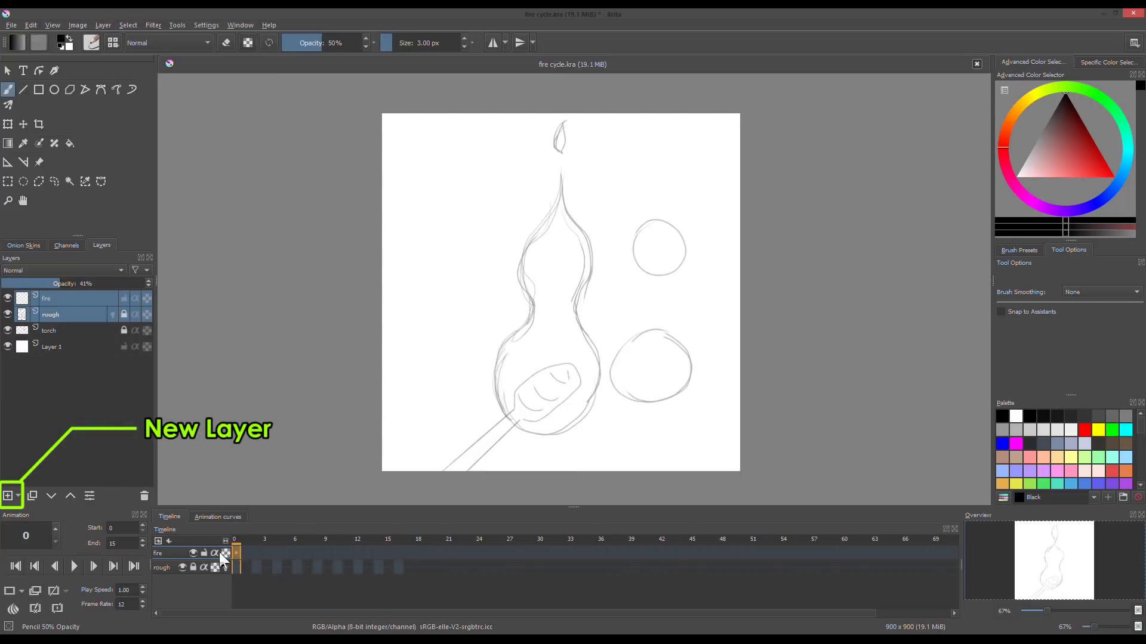
{"action": "left_click", "coordinate": [60, 299]}
{"action": "left_click", "coordinate": [257, 555]}
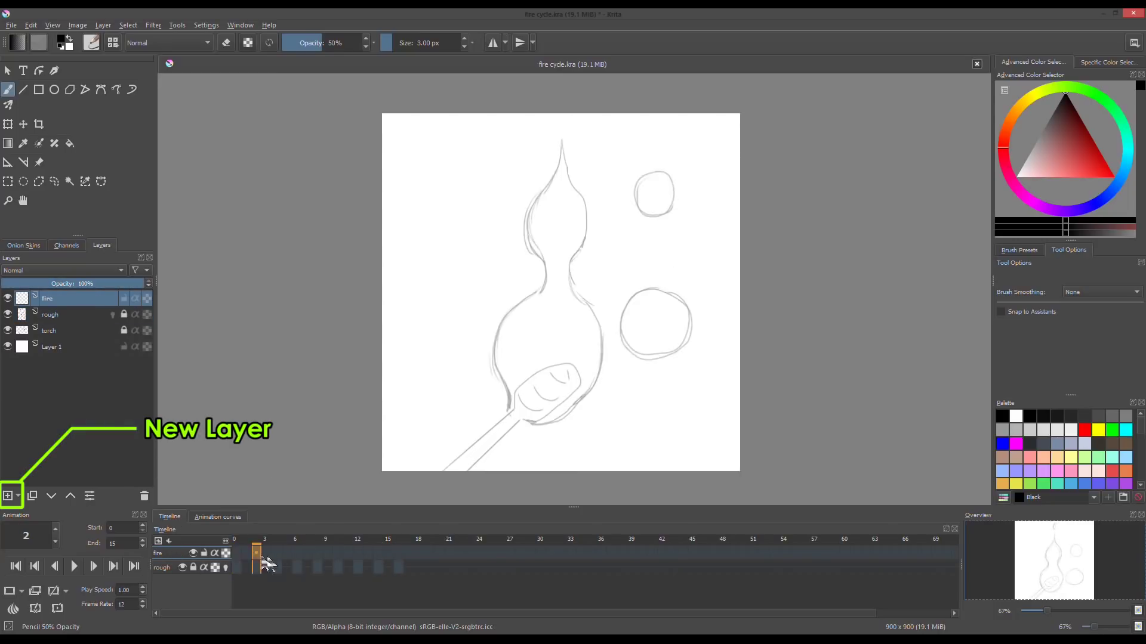
{"action": "left_click", "coordinate": [235, 553]}
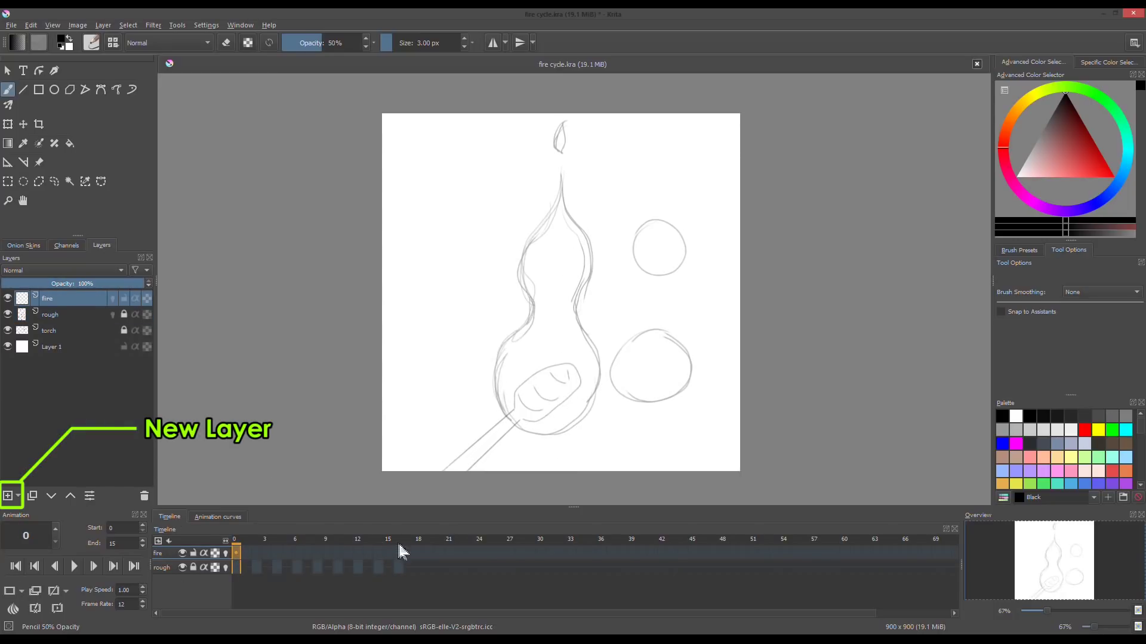
{"action": "left_click_drag", "start_coordinate": [401, 552], "coordinate": [238, 547]}
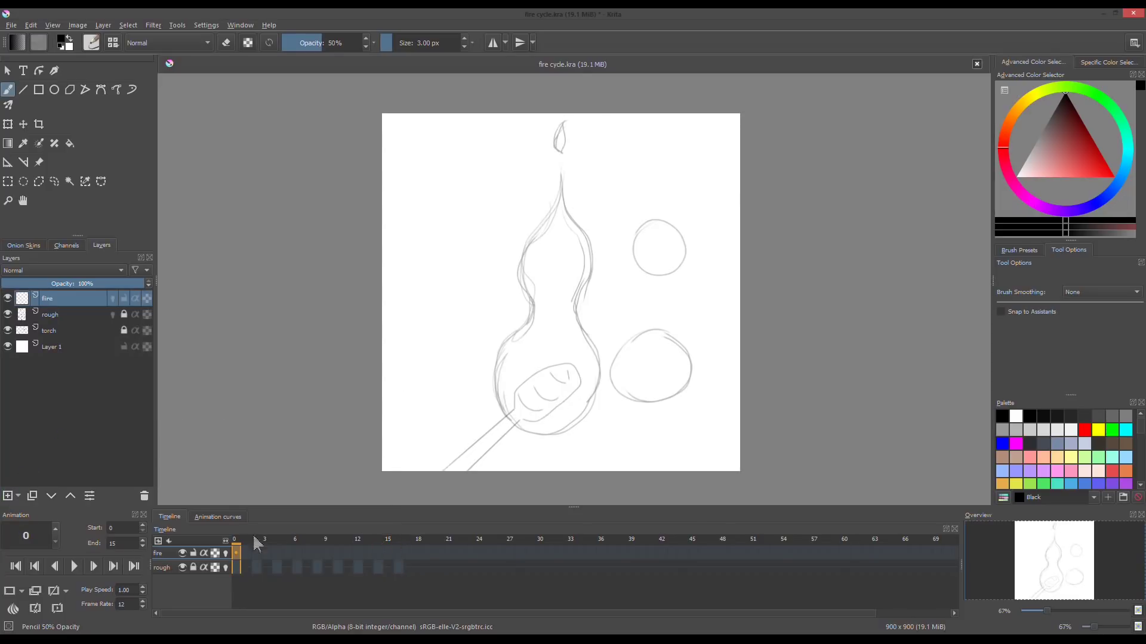
{"action": "left_click_drag", "start_coordinate": [565, 123], "coordinate": [564, 150]}
{"action": "mouse_move", "coordinate": [561, 175]}
{"action": "left_mouse_down"}
{"action": "mouse_move", "coordinate": [522, 284]}
{"action": "mouse_move", "coordinate": [500, 415]}
{"action": "left_mouse_up"}
{"action": "mouse_move", "coordinate": [561, 176]}
{"action": "left_mouse_down"}
{"action": "mouse_move", "coordinate": [578, 304]}
{"action": "mouse_move", "coordinate": [539, 434]}
{"action": "left_mouse_up"}
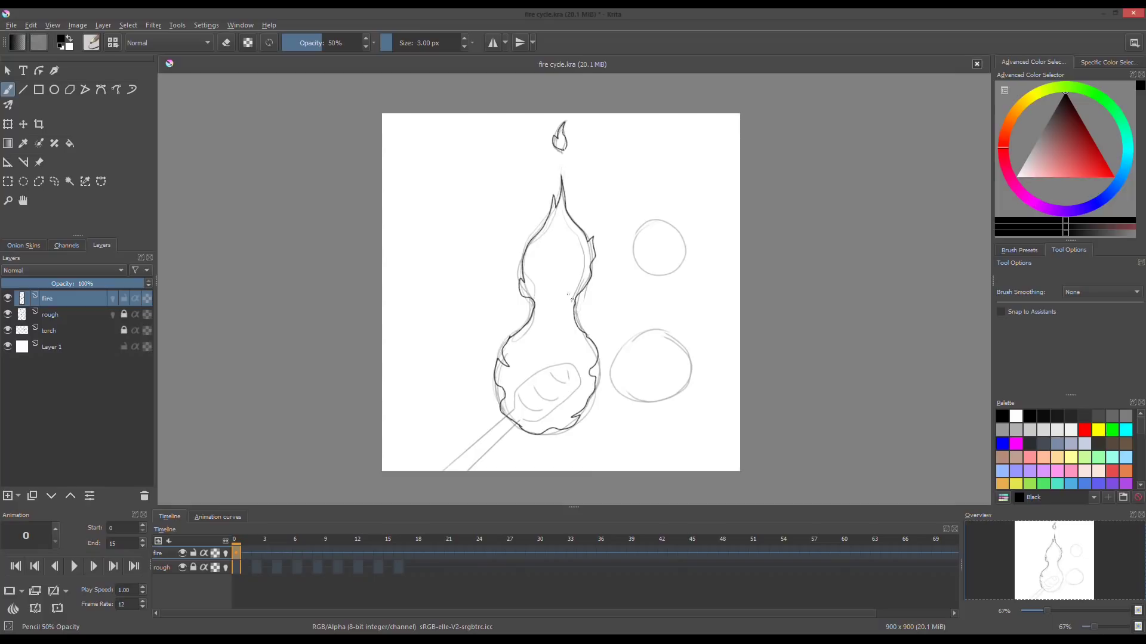
Add blank keyframes to the fire layer on every second frame from 2 to 16, matching the rough layer
{"action": "right_click", "coordinate": [263, 553]}
{"action": "left_click", "coordinate": [299, 394]}
{"action": "left_click", "coordinate": [297, 554]}
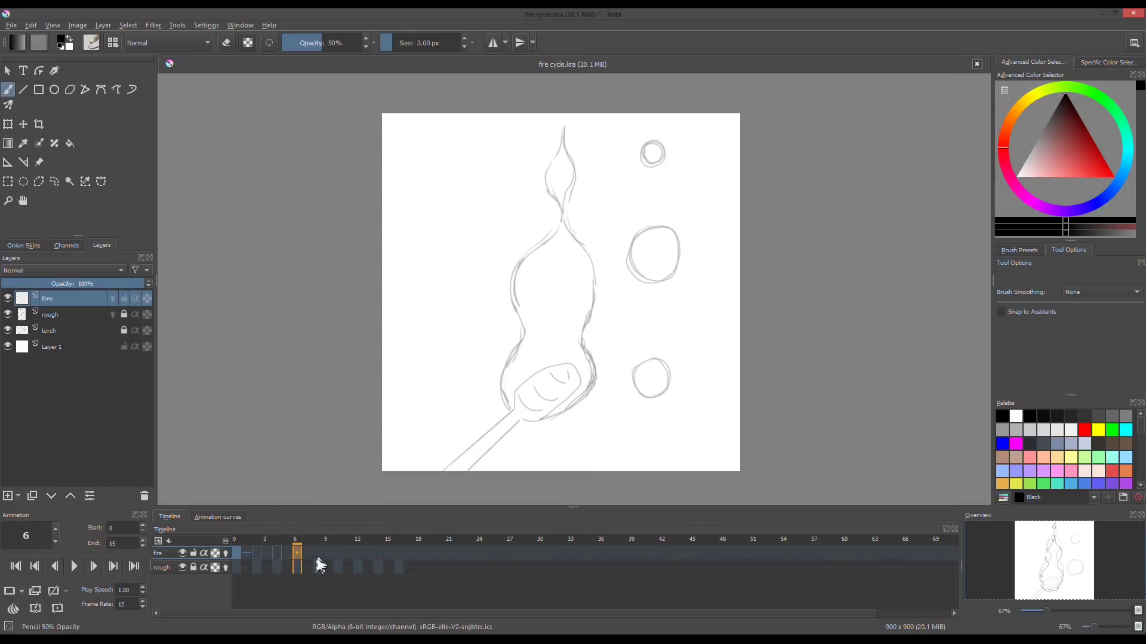
{"action": "left_click", "coordinate": [257, 554]}
{"action": "left_click", "coordinate": [299, 553], "text": "shift"}
{"action": "left_click_drag", "start_coordinate": [297, 551], "coordinate": [361, 553]}
{"action": "left_click_drag", "start_coordinate": [358, 554], "coordinate": [398, 555]}
Enable the fire layer's onion skins, draw the jagged frame 2 flame outline, and add small detached flame bits on frames 0 and 2
{"action": "left_click", "coordinate": [257, 553]}
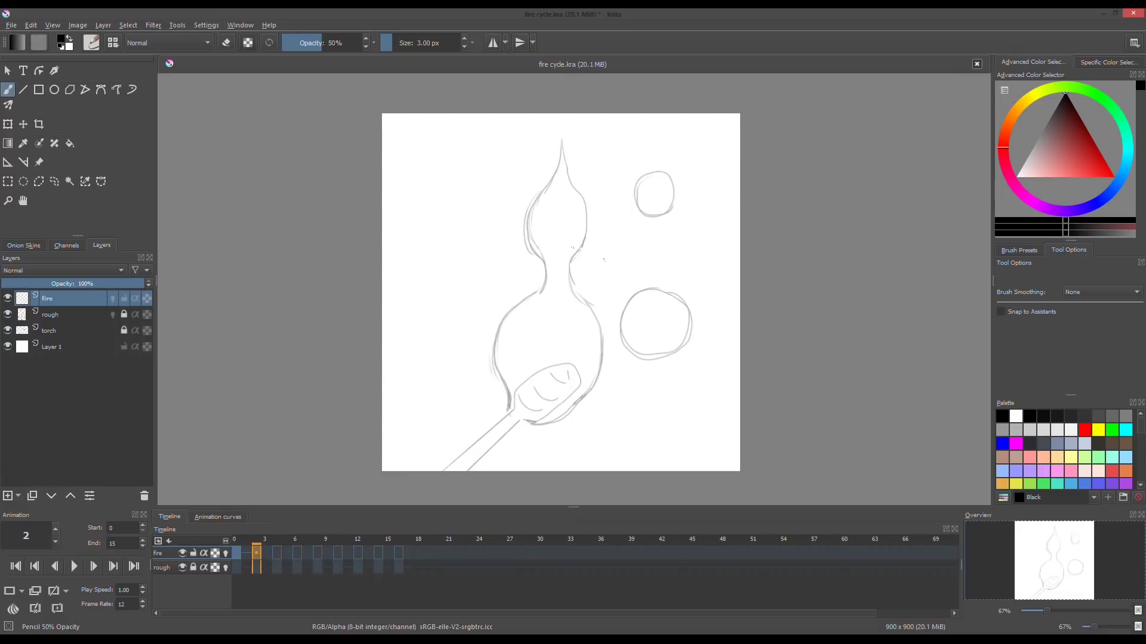
{"action": "left_click", "coordinate": [226, 553]}
{"action": "scroll", "coordinate": [547, 322], "scroll_direction": "up", "scroll_amount": 1}
{"action": "left_click_drag", "start_coordinate": [594, 208], "coordinate": [581, 330]}
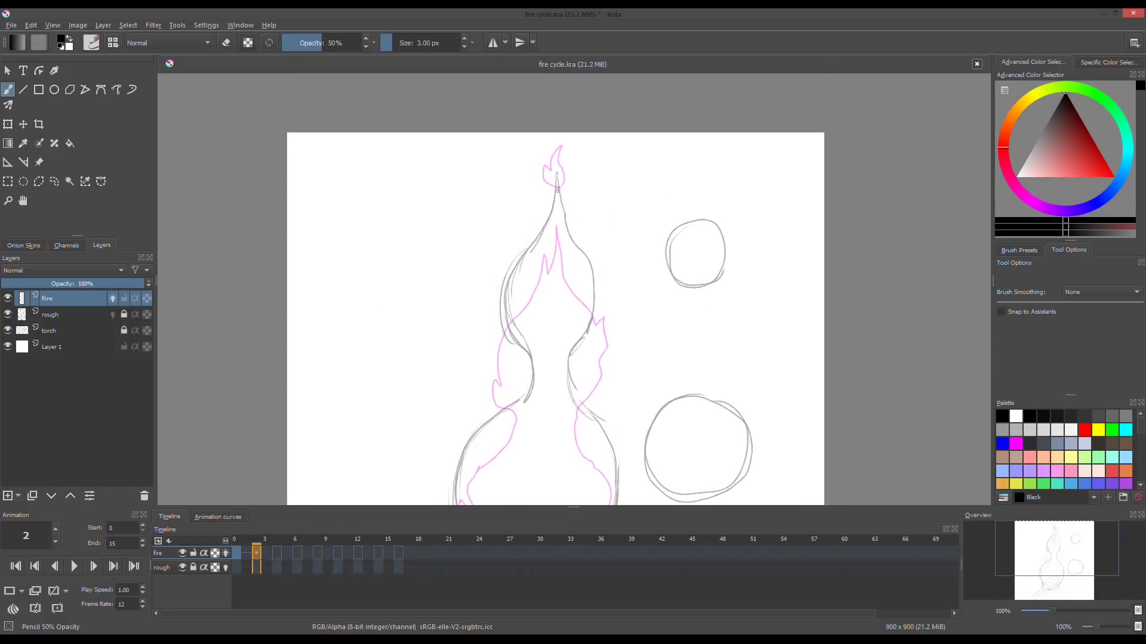
{"action": "mouse_move", "coordinate": [557, 179]}
{"action": "left_mouse_down"}
{"action": "mouse_move", "coordinate": [533, 251]}
{"action": "mouse_move", "coordinate": [534, 391]}
{"action": "mouse_move", "coordinate": [592, 308]}
{"action": "mouse_move", "coordinate": [621, 190]}
{"action": "left_mouse_up"}
{"action": "mouse_move", "coordinate": [621, 191]}
{"action": "left_mouse_down"}
{"action": "mouse_move", "coordinate": [610, 289]}
{"action": "mouse_move", "coordinate": [512, 318]}
{"action": "mouse_move", "coordinate": [536, 486]}
{"action": "left_mouse_up"}
{"action": "mouse_move", "coordinate": [609, 289]}
{"action": "left_mouse_down"}
{"action": "mouse_move", "coordinate": [644, 406]}
{"action": "mouse_move", "coordinate": [536, 488]}
{"action": "left_mouse_up"}
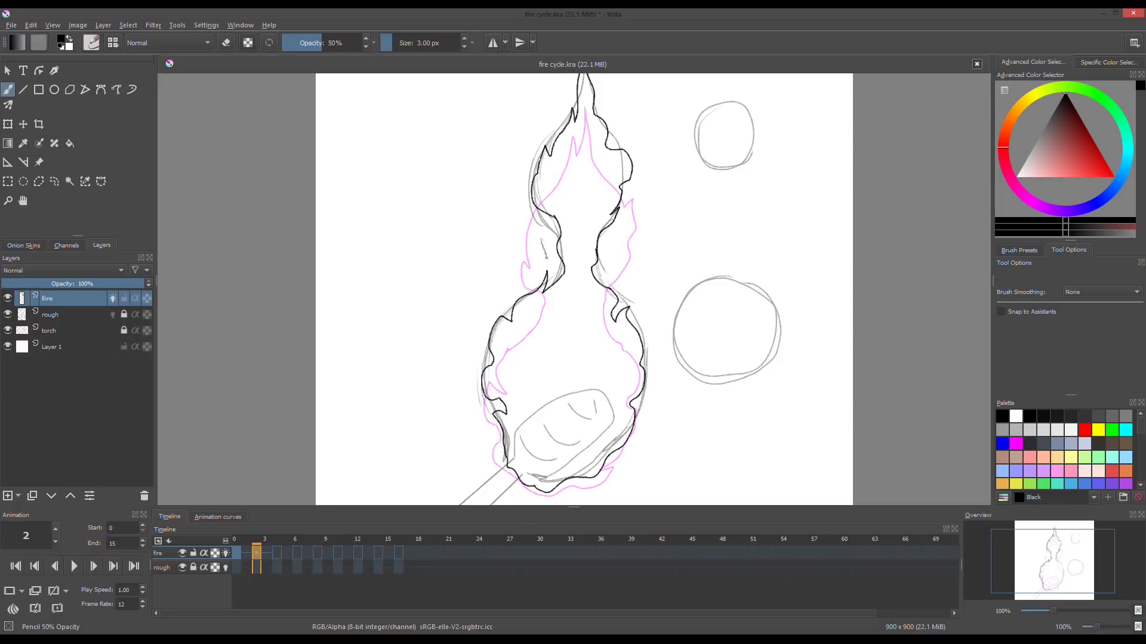
{"action": "key", "text": "Left"}
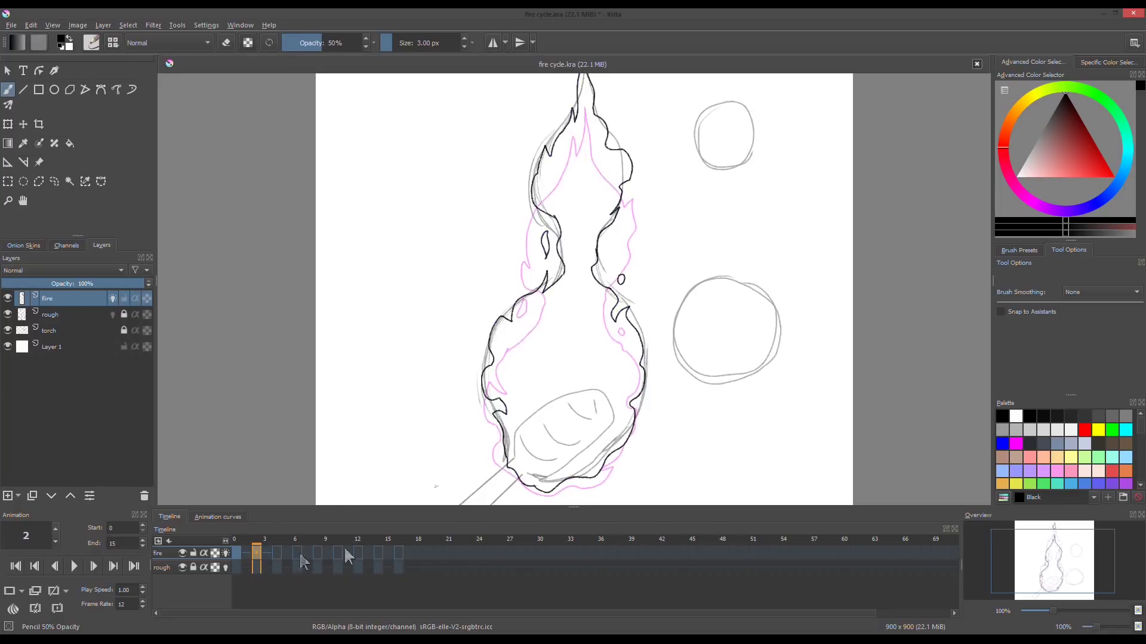
Draw the jagged fire outlines on frames 4 and 6, following the rough flames and the previous frame's onion skin
{"action": "left_click", "coordinate": [276, 553]}
{"action": "left_click_drag", "start_coordinate": [504, 460], "coordinate": [505, 391]}
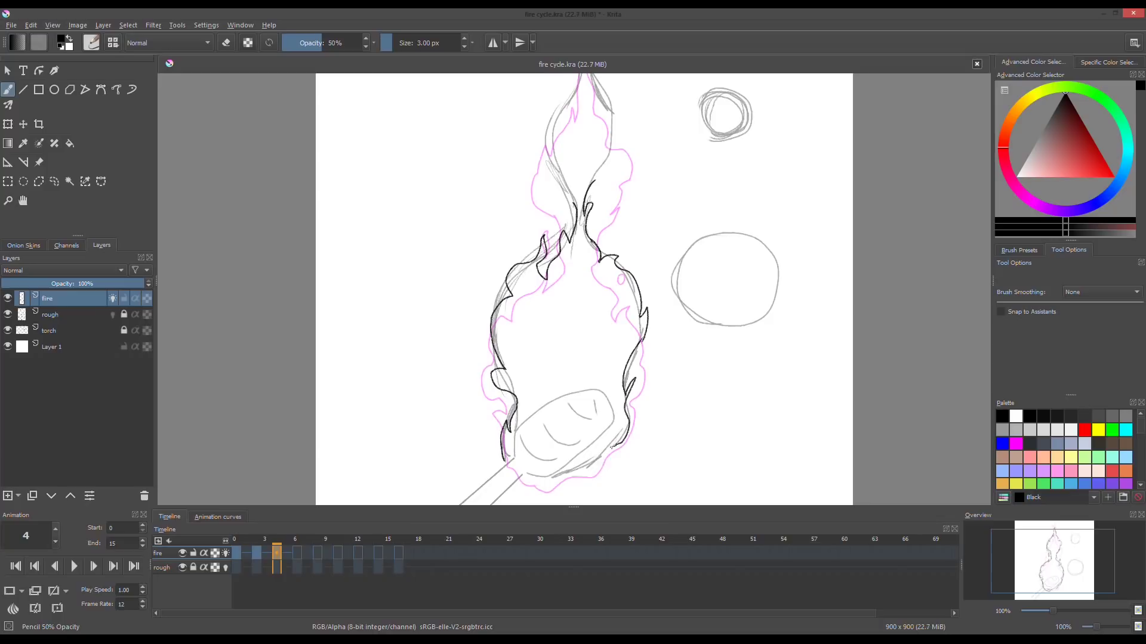
{"action": "scroll", "coordinate": [582, 138], "scroll_direction": "up", "scroll_amount": 3}
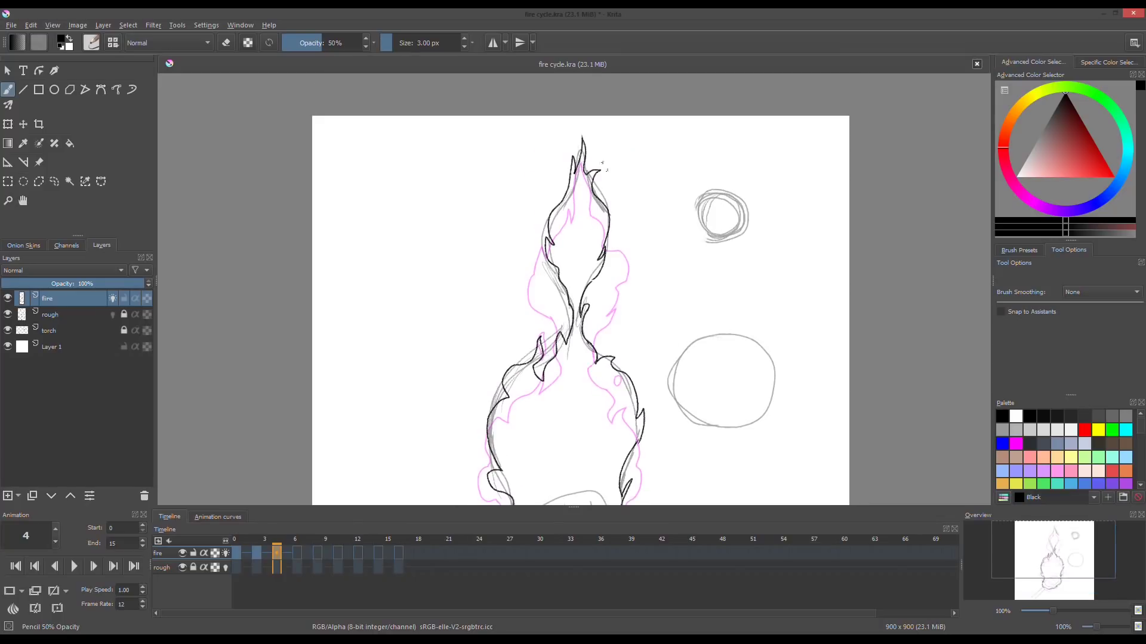
{"action": "scroll", "coordinate": [601, 181], "scroll_direction": "down", "scroll_amount": 2}
{"action": "left_click", "coordinate": [297, 553]}
{"action": "left_click_drag", "start_coordinate": [512, 443], "coordinate": [545, 280]}
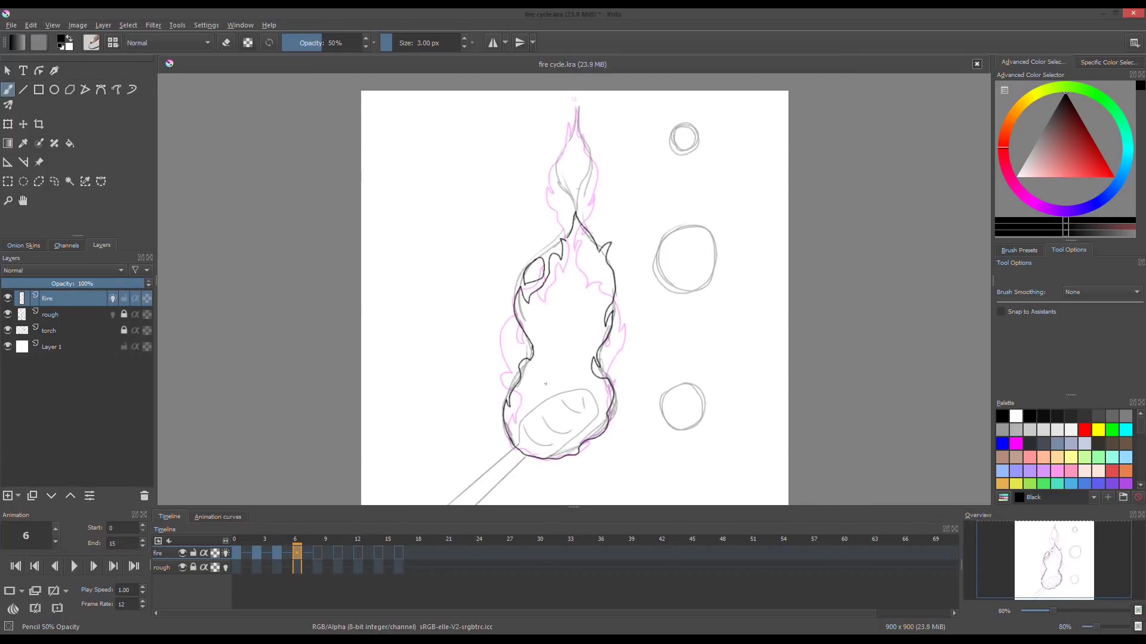
Draw the jagged fire outlines on frames 8, 10, 12 and 14 over the rough flames, advancing through the keyframes
{"action": "left_click", "coordinate": [318, 553]}
{"action": "key", "text": "Right"}
{"action": "key", "text": "Right"}
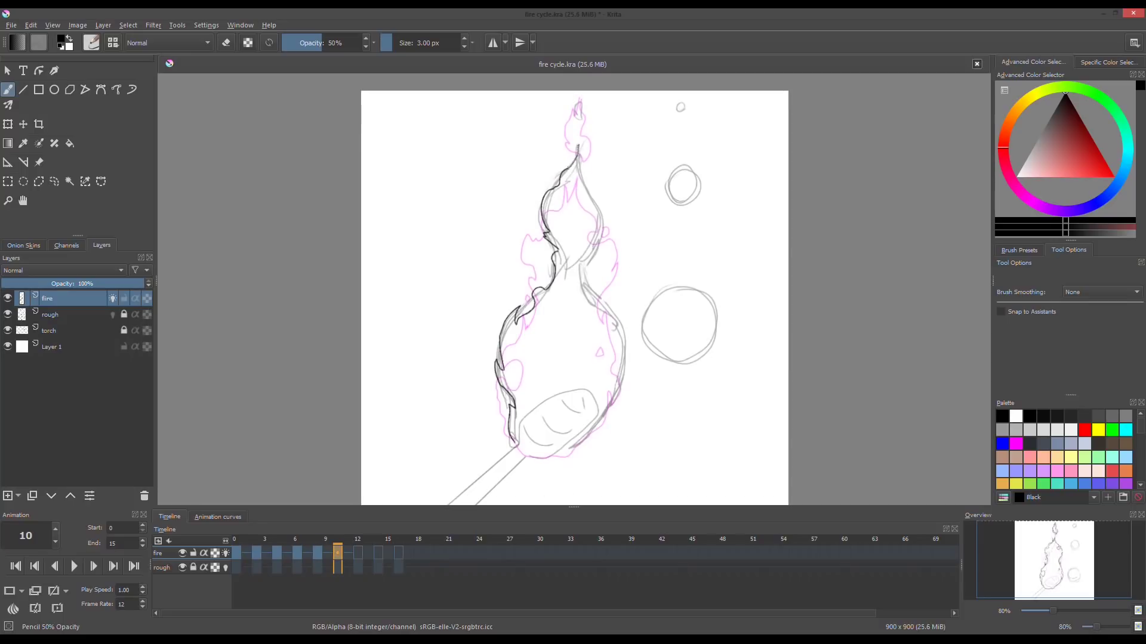
{"action": "key", "text": "Right"}
{"action": "key", "text": "Right"}
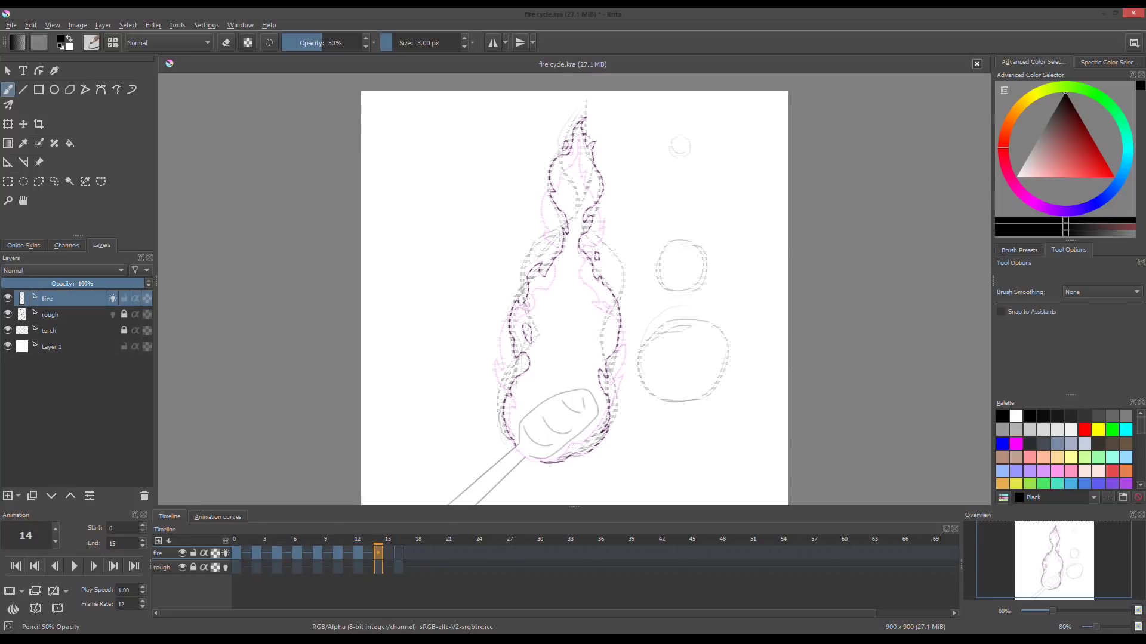
{"action": "key", "text": "Right"}
{"action": "key", "text": "Right"}
{"action": "key", "text": "Right"}
{"action": "key", "text": "Right"}
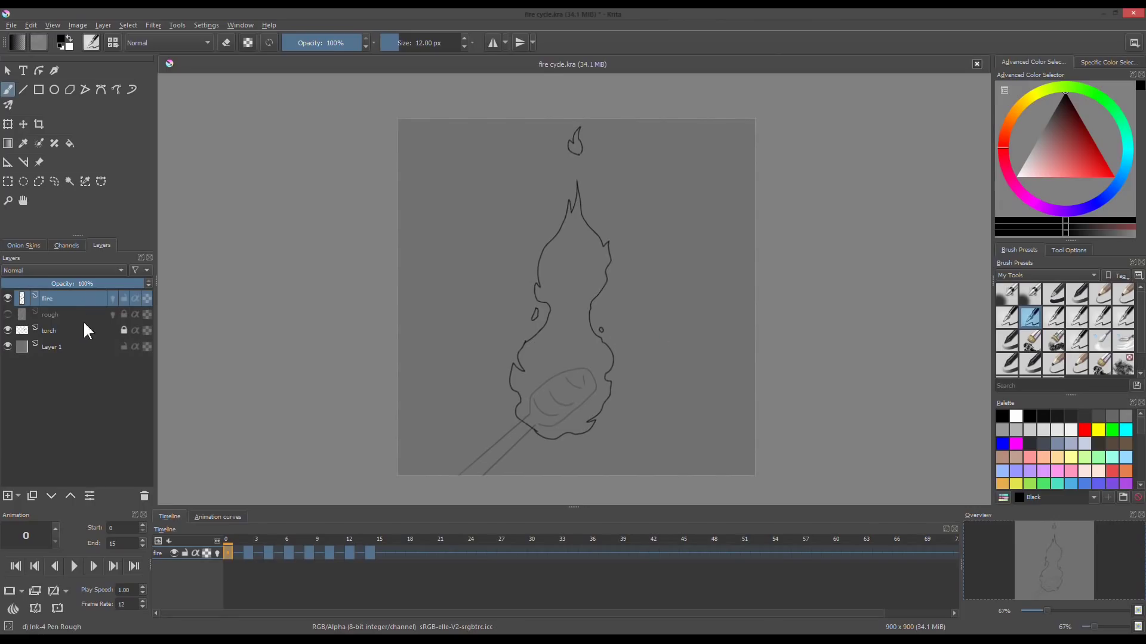
Add a new layer between the fire and rough layers and name it "flat color"
{"action": "left_click", "coordinate": [81, 323]}
{"action": "left_click", "coordinate": [9, 497]}
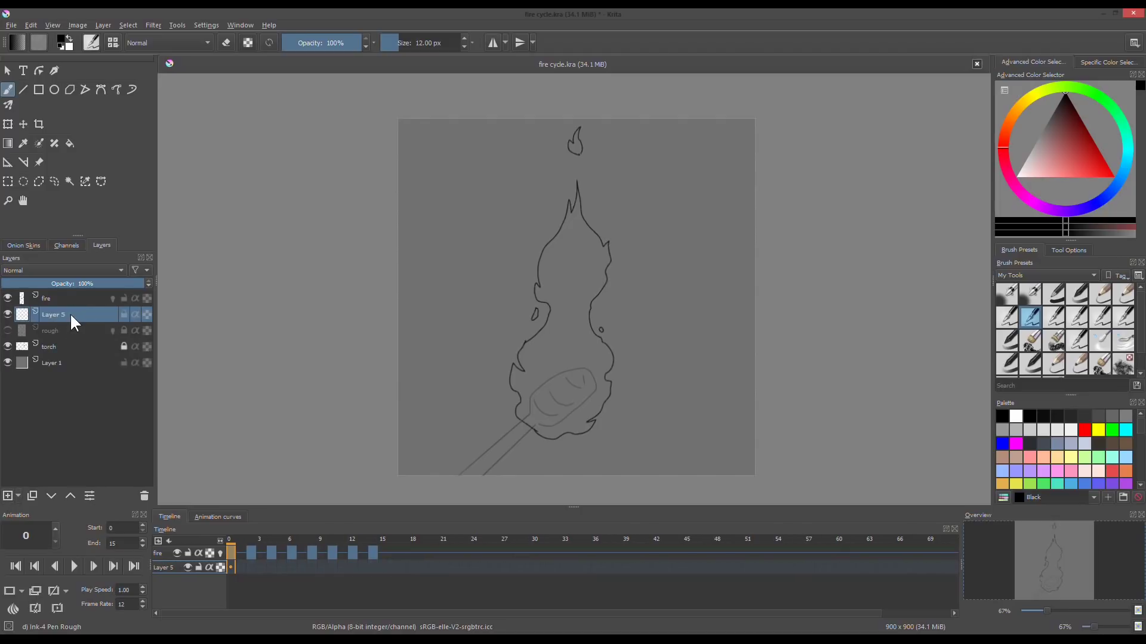
{"action": "double_click", "coordinate": [62, 315]}
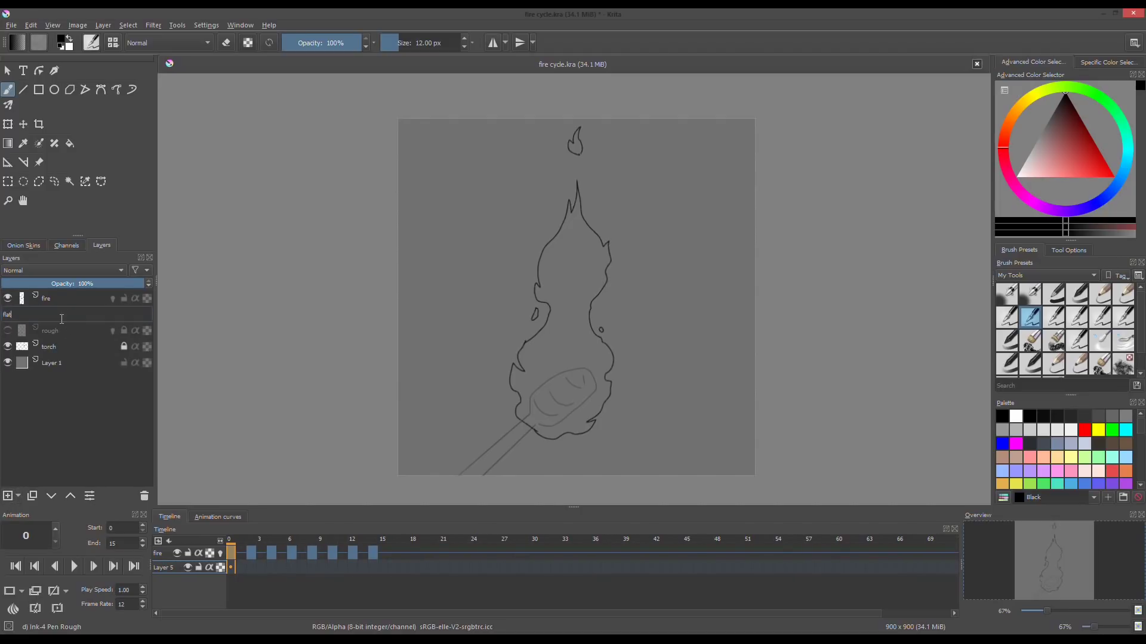
{"action": "type", "text": "flat colors"}
{"action": "key", "text": "BackSpace"}
{"action": "key", "text": "Return"}
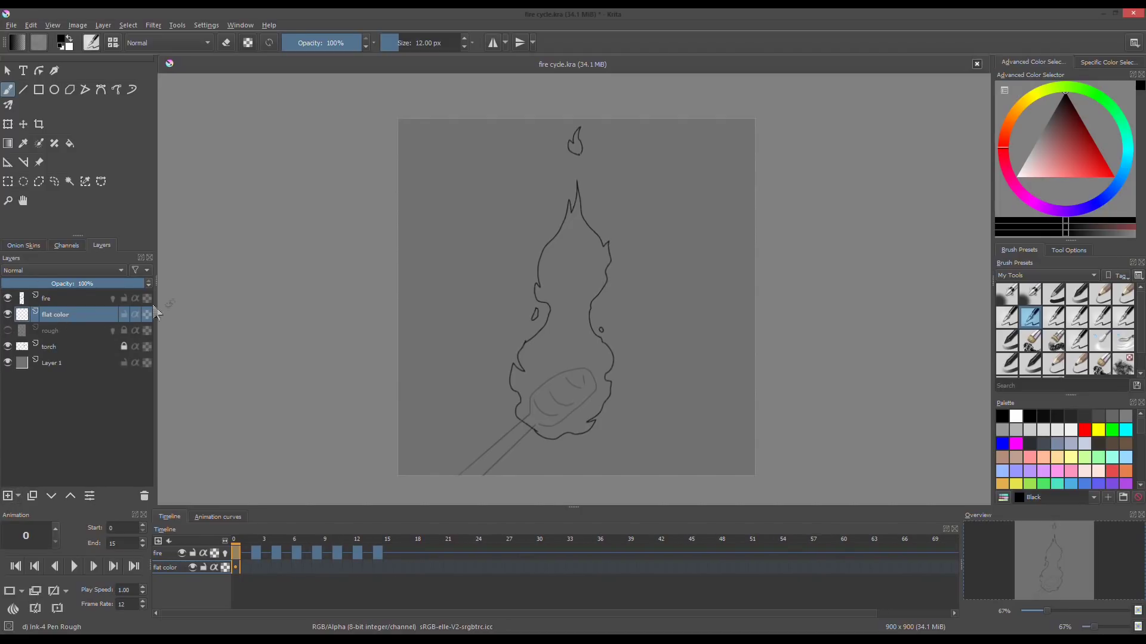
Put the flat color layer into a quick clipping group named "fire colors" and make flat color the active layer
{"action": "right_click", "coordinate": [74, 317]}
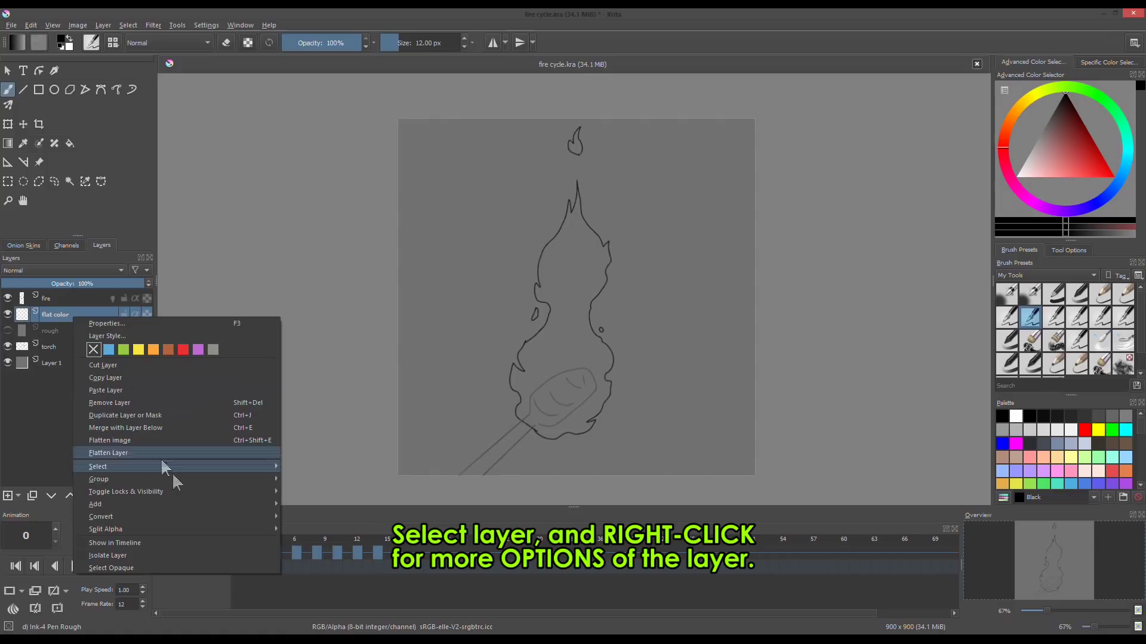
{"action": "mouse_move", "coordinate": [196, 477]}
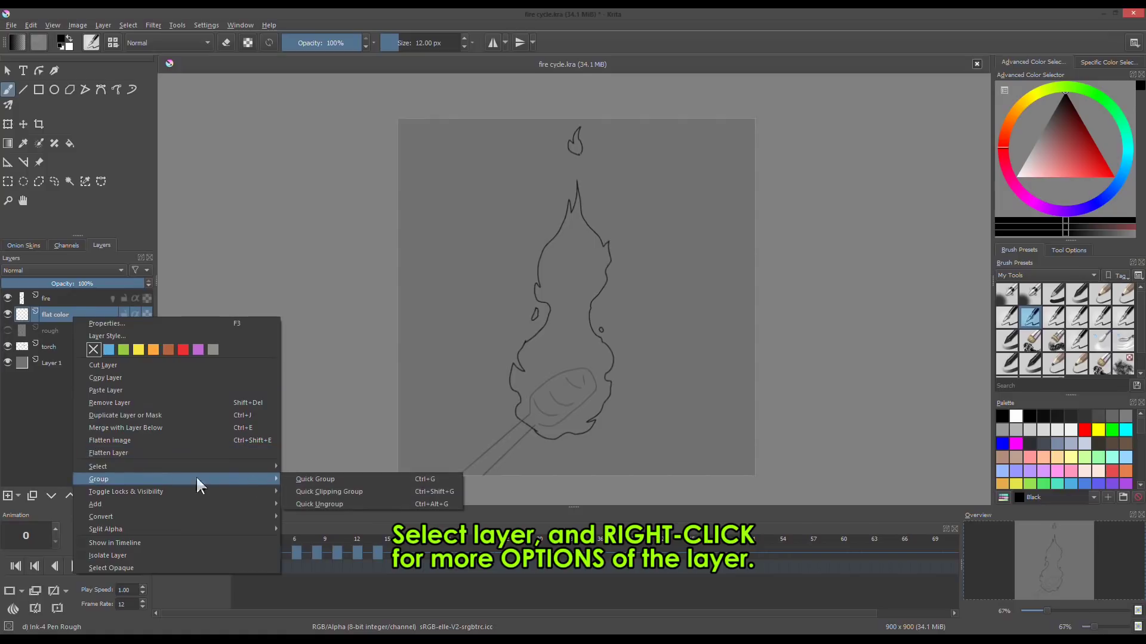
{"action": "left_click", "coordinate": [327, 492]}
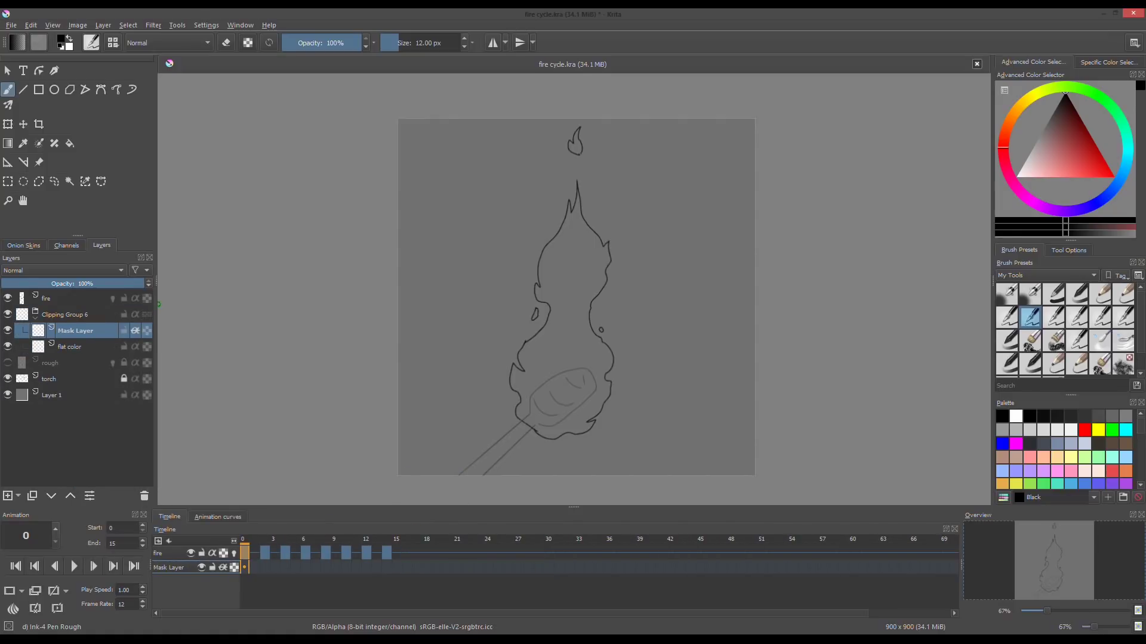
{"action": "left_click", "coordinate": [93, 347]}
{"action": "left_click", "coordinate": [98, 331]}
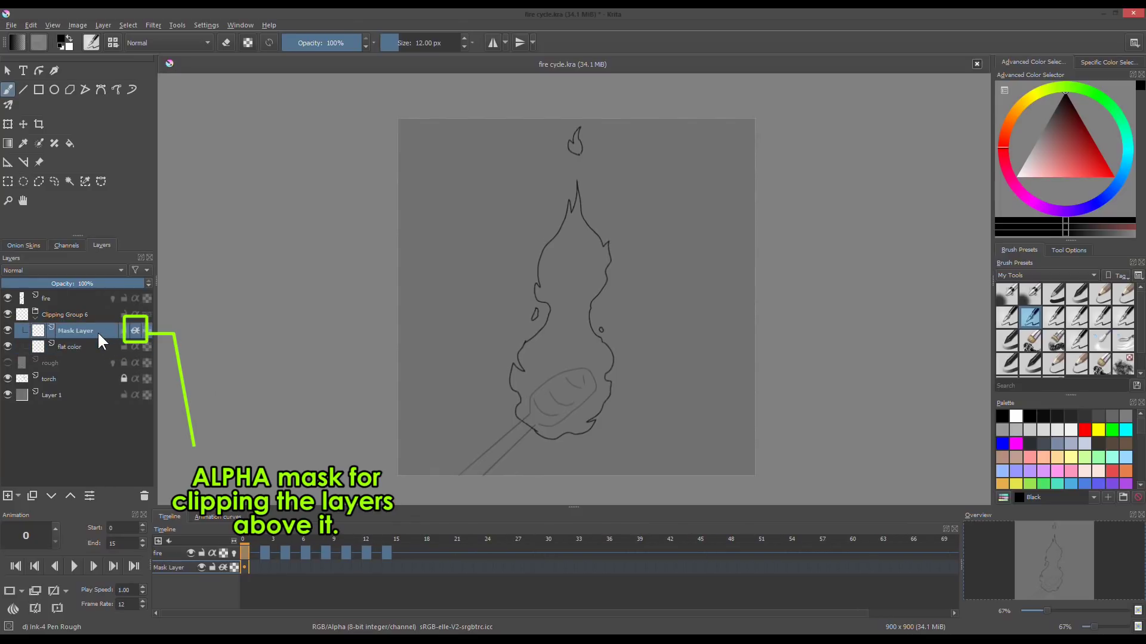
{"action": "left_click", "coordinate": [80, 345]}
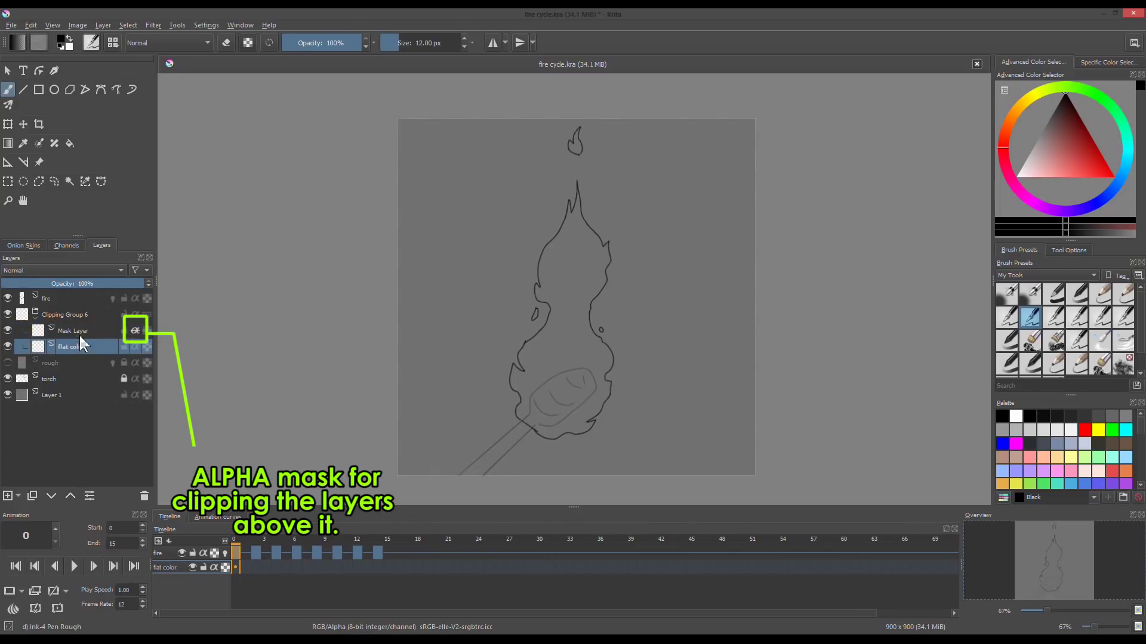
{"action": "left_click", "coordinate": [83, 333]}
{"action": "left_click", "coordinate": [84, 342]}
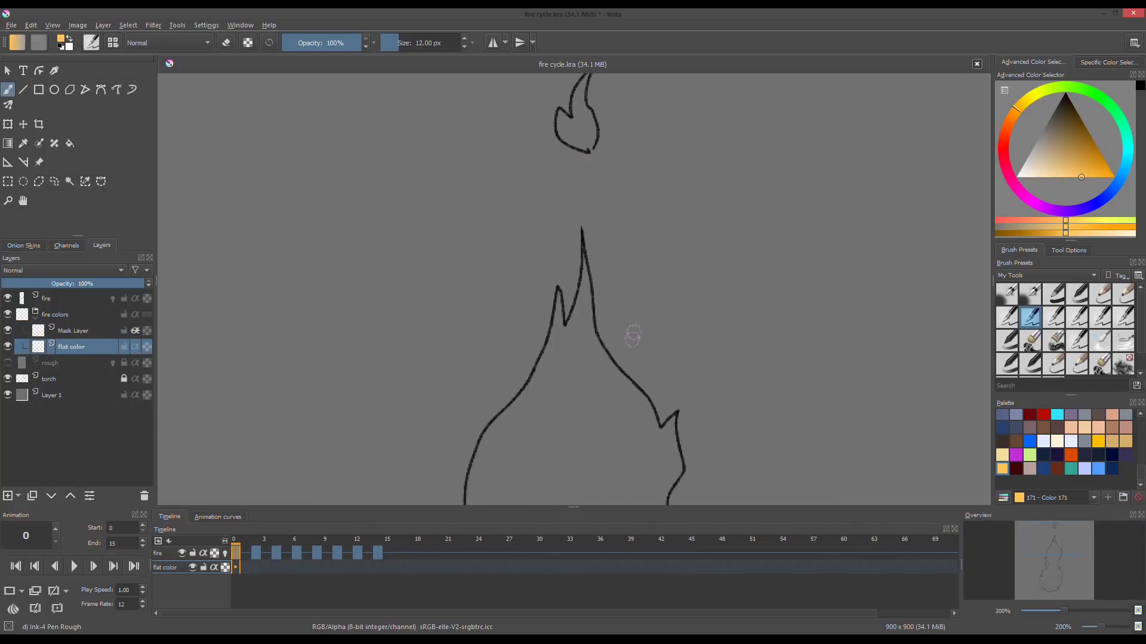
Turn off the Fill tool's limit to the current layer and fill frame 0's detached tip and main flame with orange
{"action": "key", "text": "f"}
{"action": "left_click", "coordinate": [1068, 249]}
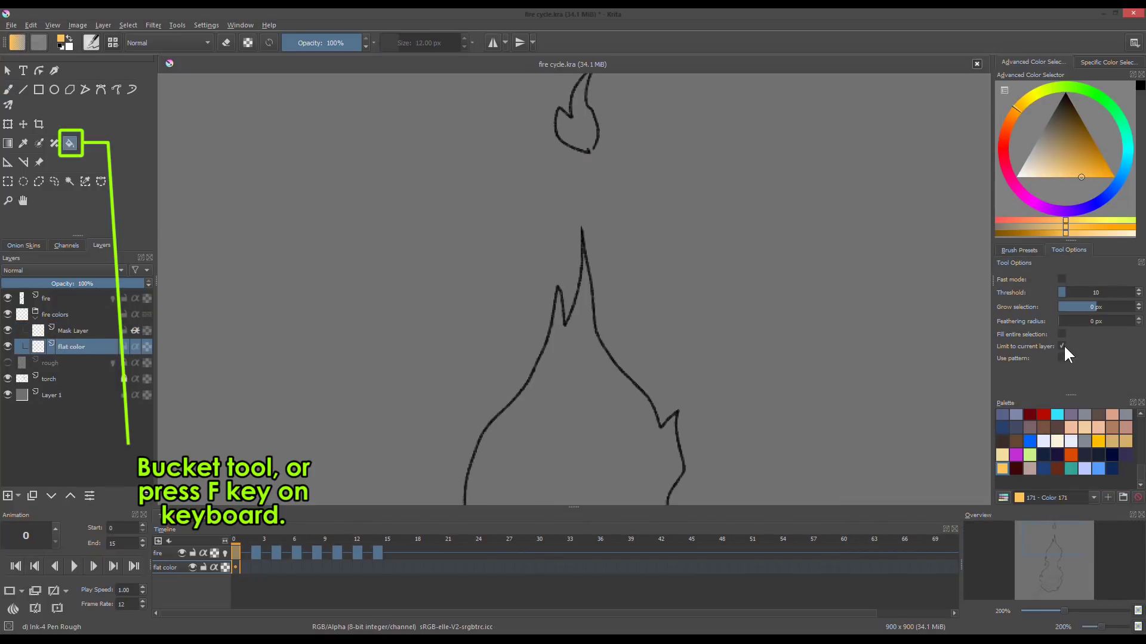
{"action": "left_click", "coordinate": [589, 128]}
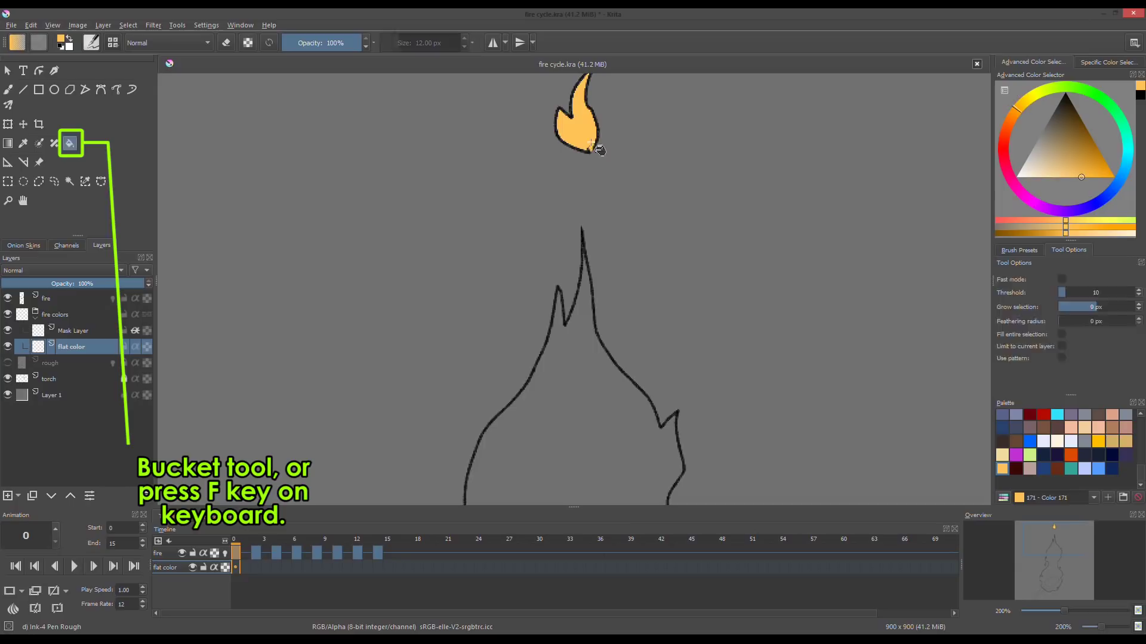
{"action": "scroll", "coordinate": [645, 276], "scroll_direction": "down", "scroll_amount": 8}
{"action": "left_click", "coordinate": [657, 215]}
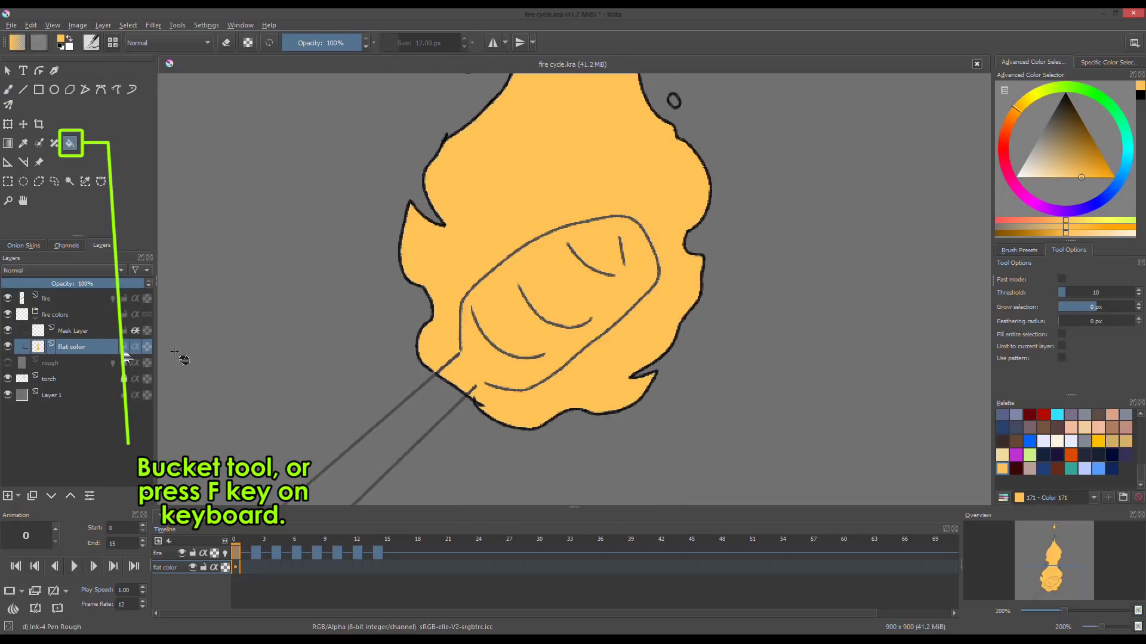
Paint orange over the unfilled torch-line gaps inside the frame 0 flame, and return to the Fill tool
{"action": "left_click", "coordinate": [8, 379]}
{"action": "key", "text": "b"}
{"action": "mouse_move", "coordinate": [442, 368]}
{"action": "left_mouse_down"}
{"action": "mouse_move", "coordinate": [458, 294]}
{"action": "mouse_move", "coordinate": [577, 221]}
{"action": "mouse_move", "coordinate": [475, 323]}
{"action": "left_mouse_up"}
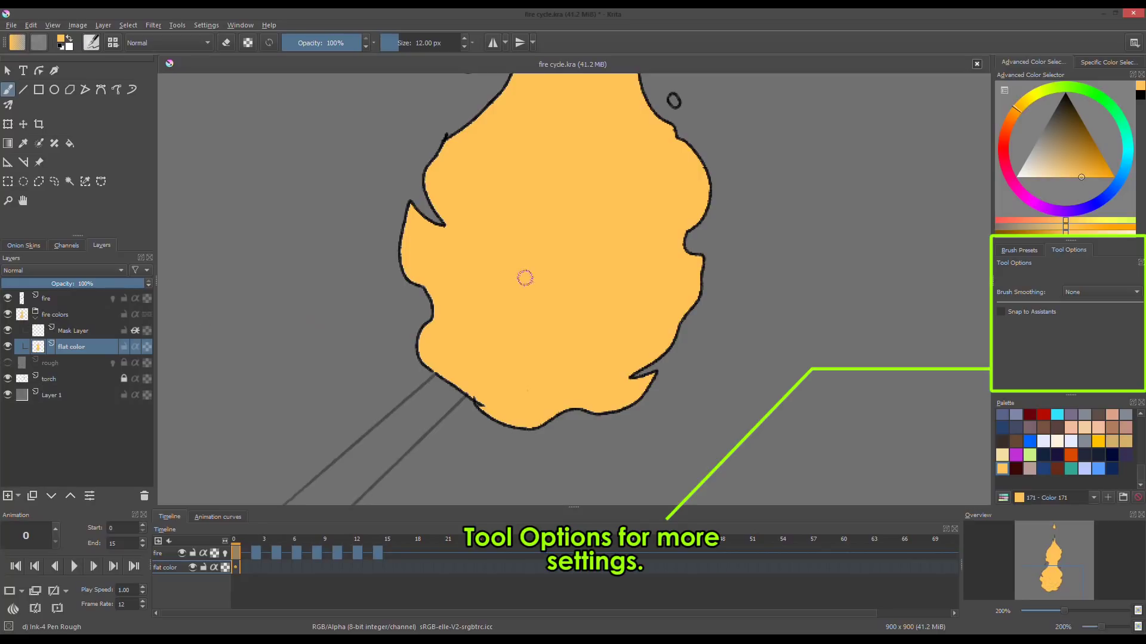
{"action": "scroll", "coordinate": [584, 148], "scroll_direction": "up", "scroll_amount": 2}
{"action": "key", "text": "f"}
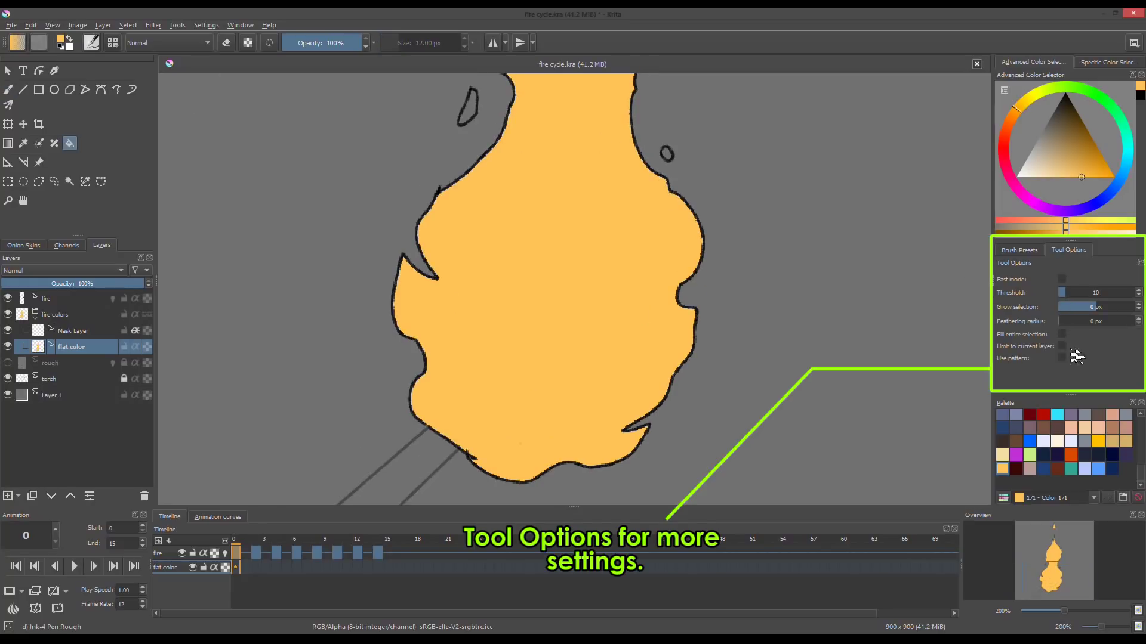
Lower the flat color layer's opacity to 64% and make its frame 0 current, with the brush tool active
{"action": "key", "text": "b"}
{"action": "scroll", "coordinate": [578, 374], "scroll_direction": "down", "scroll_amount": 5}
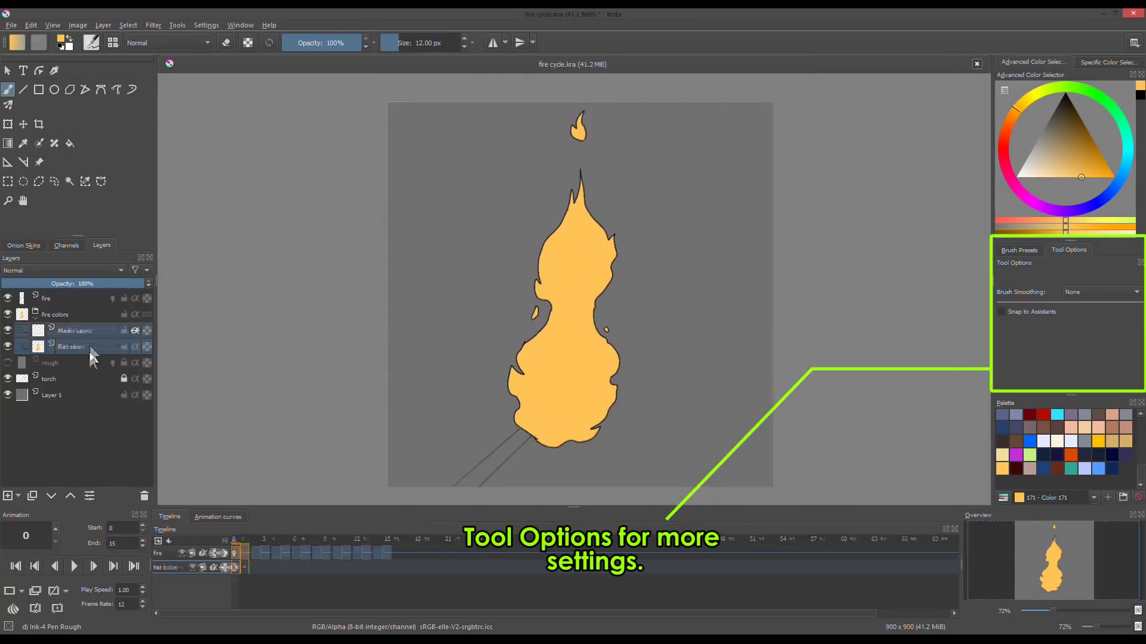
{"action": "left_click", "coordinate": [94, 284]}
{"action": "left_click", "coordinate": [278, 568]}
{"action": "left_click", "coordinate": [237, 567]}
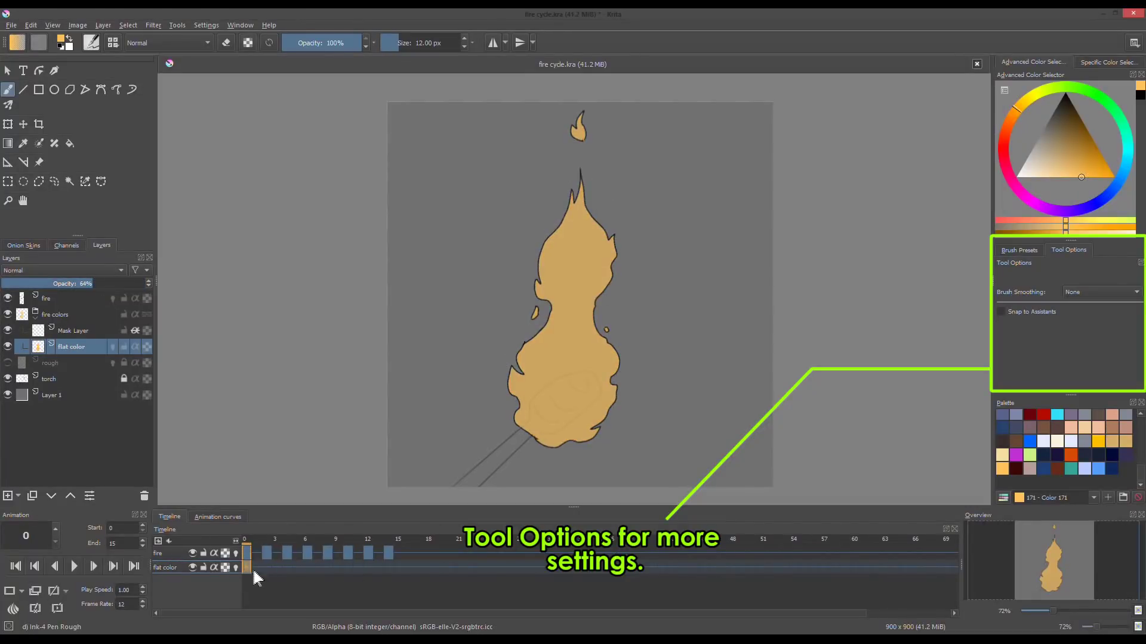
Create blank frames on the flat color layer at every second frame through 14, and return to frame 2
{"action": "left_click", "coordinate": [267, 567]}
{"action": "left_click", "coordinate": [287, 568]}
{"action": "left_click", "coordinate": [307, 567]}
{"action": "left_click", "coordinate": [328, 568]}
{"action": "left_click", "coordinate": [267, 568]}
Paint orange just inside the outline on one side of the frame 2 flame with the ink pen at 12 px
{"action": "scroll", "coordinate": [569, 102], "scroll_direction": "up", "scroll_amount": 5}
{"action": "mouse_move", "coordinate": [569, 103]}
{"action": "left_mouse_down"}
{"action": "mouse_move", "coordinate": [536, 235]}
{"action": "mouse_move", "coordinate": [469, 358]}
{"action": "left_mouse_up"}
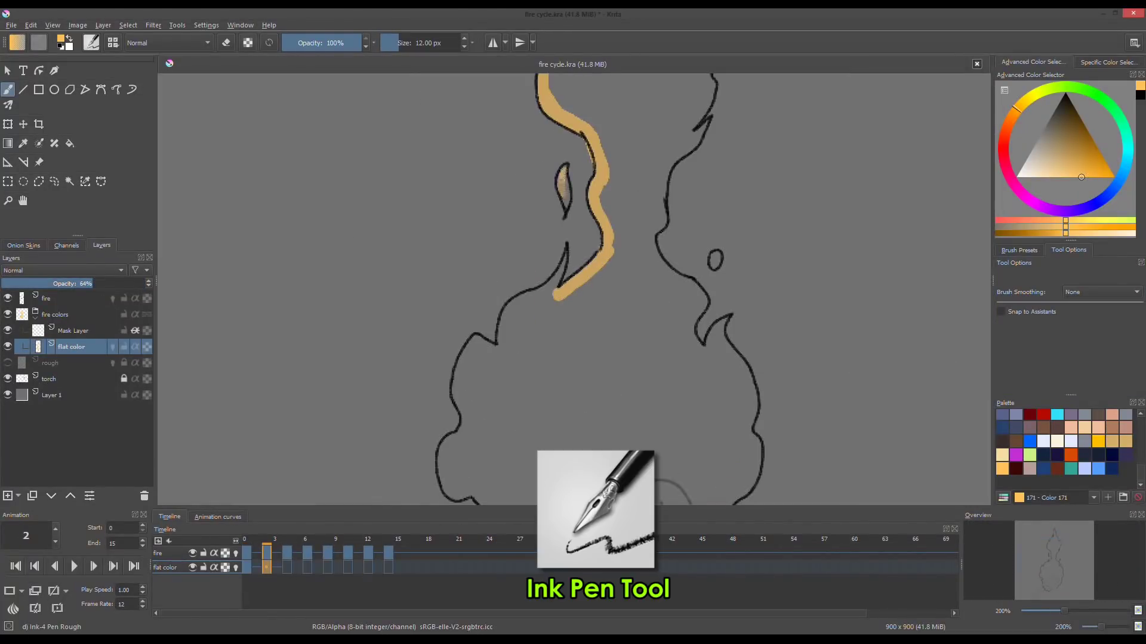
{"action": "mouse_move", "coordinate": [555, 292]}
{"action": "left_mouse_down"}
{"action": "mouse_move", "coordinate": [478, 358]}
{"action": "mouse_move", "coordinate": [486, 311]}
{"action": "left_mouse_up"}
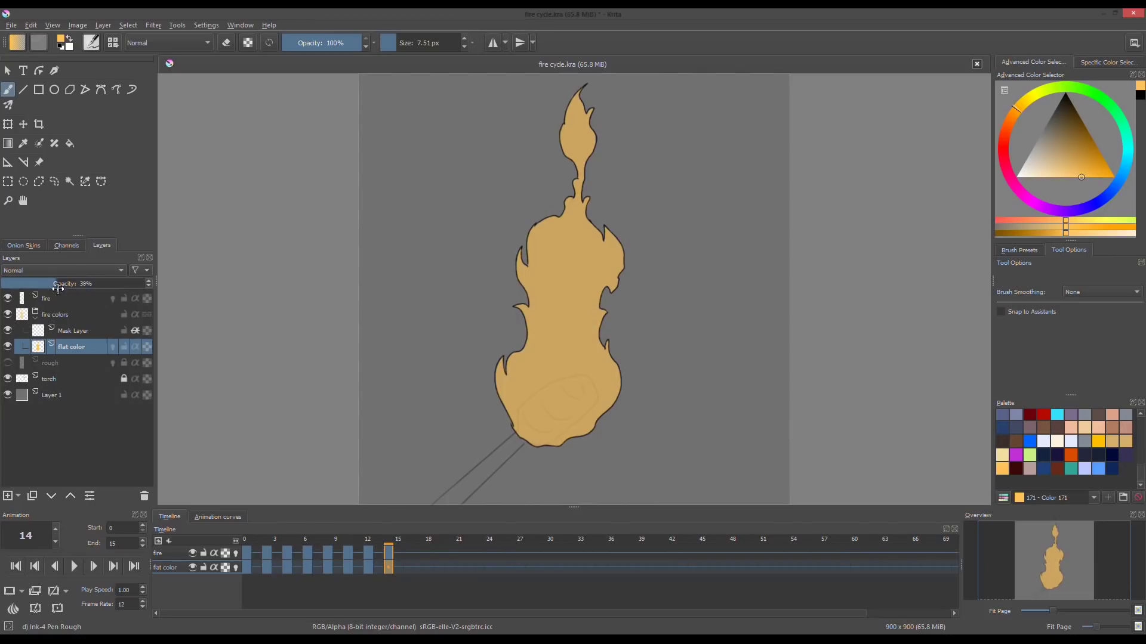
Adjust the flat color layer's reduced opacity and set the torch layer's opacity to 100%
{"action": "left_click_drag", "start_coordinate": [57, 289], "coordinate": [66, 289]}
{"action": "left_click", "coordinate": [71, 378]}
{"action": "left_click", "coordinate": [144, 284]}
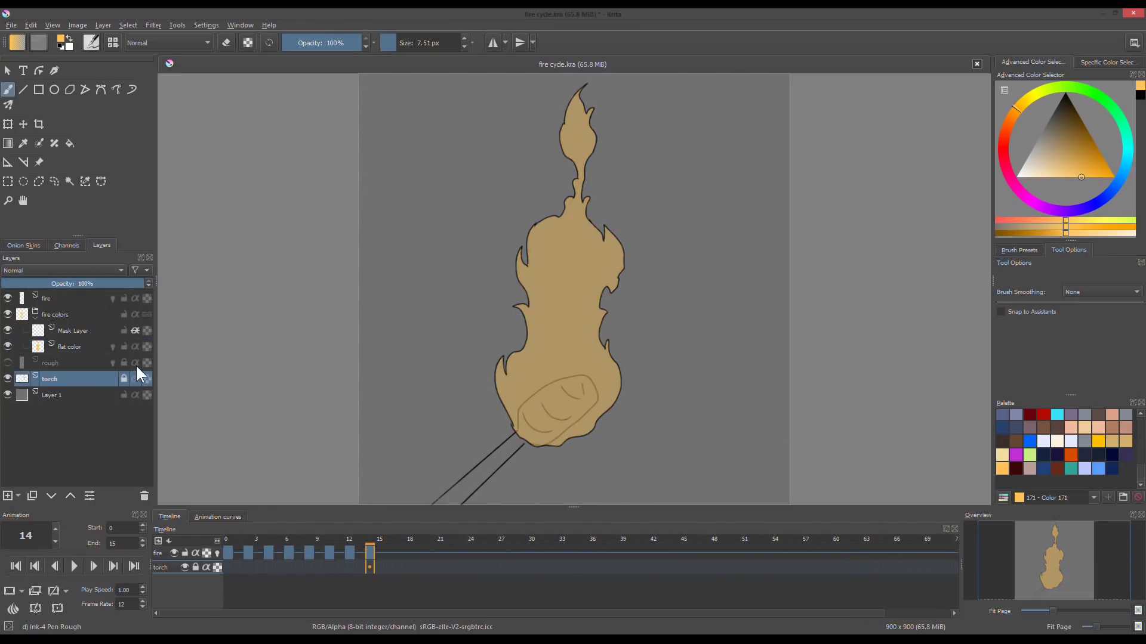
Rename the mask layer inside the fire colors group "opaque color"
{"action": "left_click", "coordinate": [73, 348]}
{"action": "left_click", "coordinate": [73, 330]}
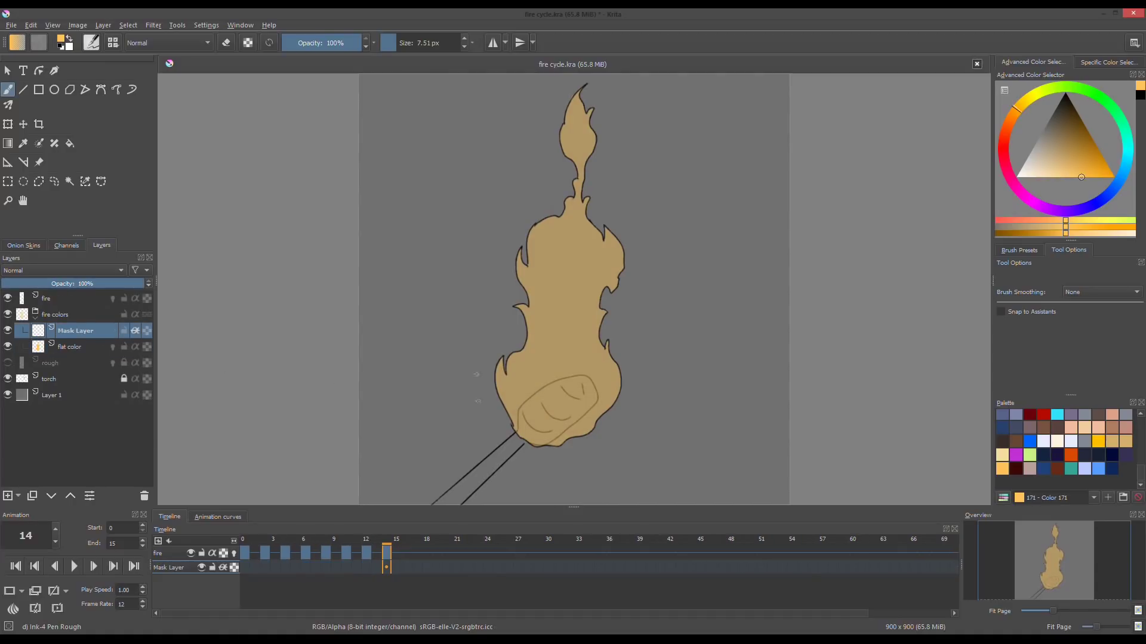
{"action": "double_click", "coordinate": [73, 330]}
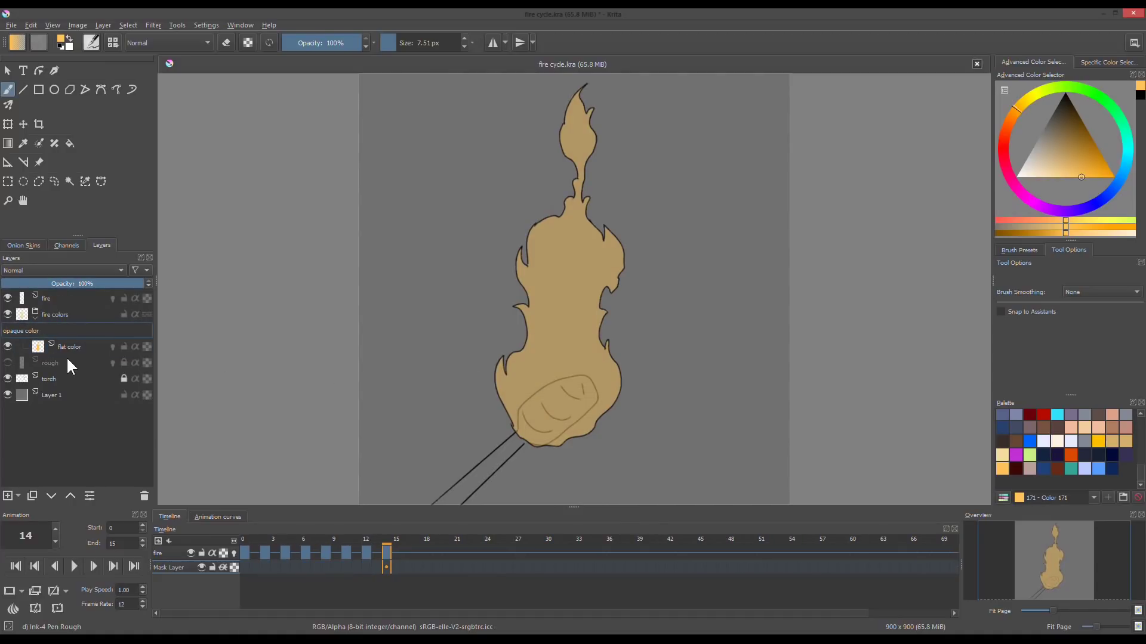
{"action": "type", "text": "opaque color"}
{"action": "key", "text": "Return"}
Shade the edges of the frame 14 flame in dark orange with a soft airbrush on the opaque color layer
{"action": "left_click", "coordinate": [1030, 252]}
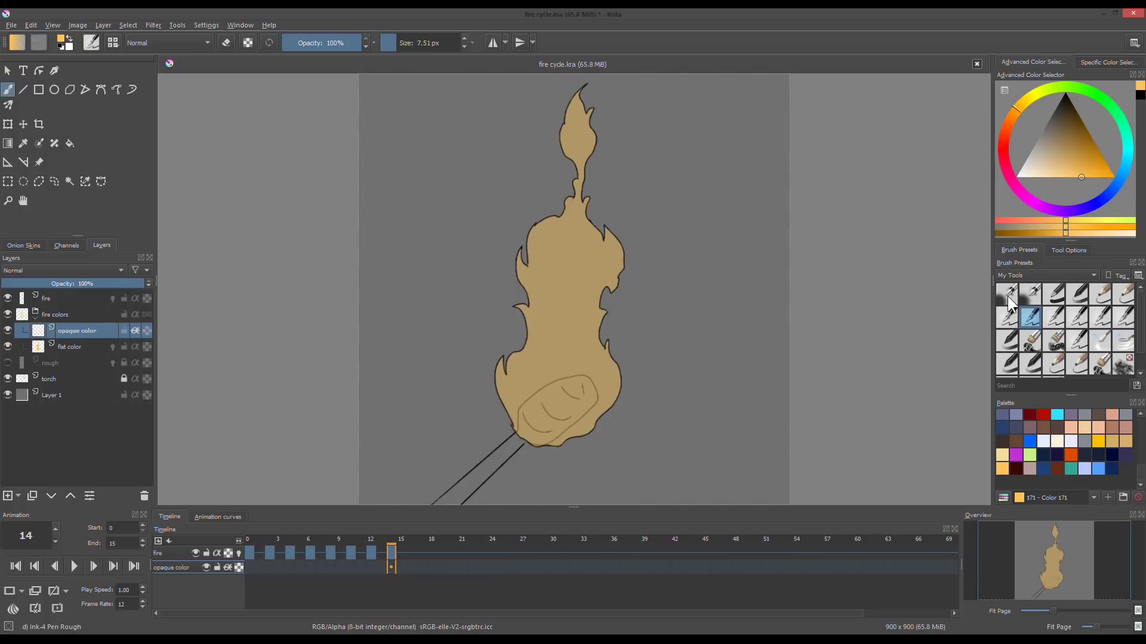
{"action": "left_click", "coordinate": [1030, 294]}
{"action": "left_click_drag", "start_coordinate": [544, 228], "coordinate": [524, 267]}
{"action": "left_click", "coordinate": [90, 347]}
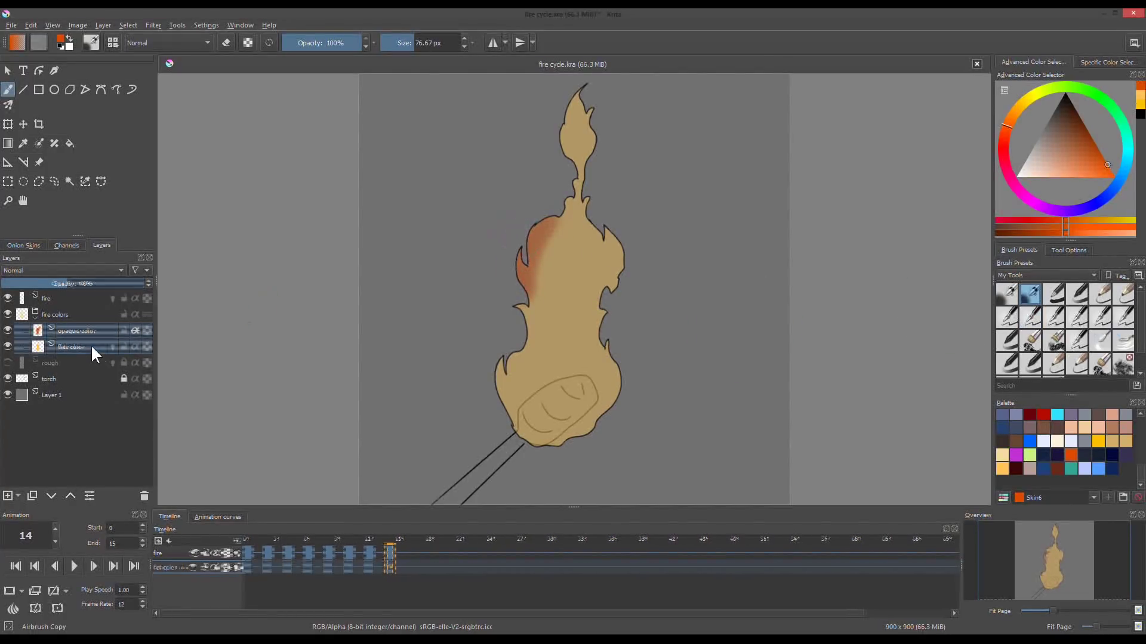
{"action": "mouse_move", "coordinate": [508, 287]}
{"action": "left_mouse_down"}
{"action": "mouse_move", "coordinate": [521, 341]}
{"action": "mouse_move", "coordinate": [494, 399]}
{"action": "mouse_move", "coordinate": [495, 382]}
{"action": "mouse_move", "coordinate": [503, 420]}
{"action": "mouse_move", "coordinate": [541, 219]}
{"action": "mouse_move", "coordinate": [566, 168]}
{"action": "mouse_move", "coordinate": [573, 90]}
{"action": "mouse_move", "coordinate": [591, 100]}
{"action": "mouse_move", "coordinate": [615, 356]}
{"action": "mouse_move", "coordinate": [576, 448]}
{"action": "mouse_move", "coordinate": [600, 316]}
{"action": "mouse_move", "coordinate": [599, 228]}
{"action": "mouse_move", "coordinate": [538, 326]}
{"action": "mouse_move", "coordinate": [506, 425]}
{"action": "left_mouse_up"}
{"action": "key", "text": "ctrl+z"}
{"action": "left_click", "coordinate": [92, 330]}
Lower the fire colors group's opacity and move the opaque color layer's shading from frame 0 to frame 14
{"action": "left_click", "coordinate": [82, 316]}
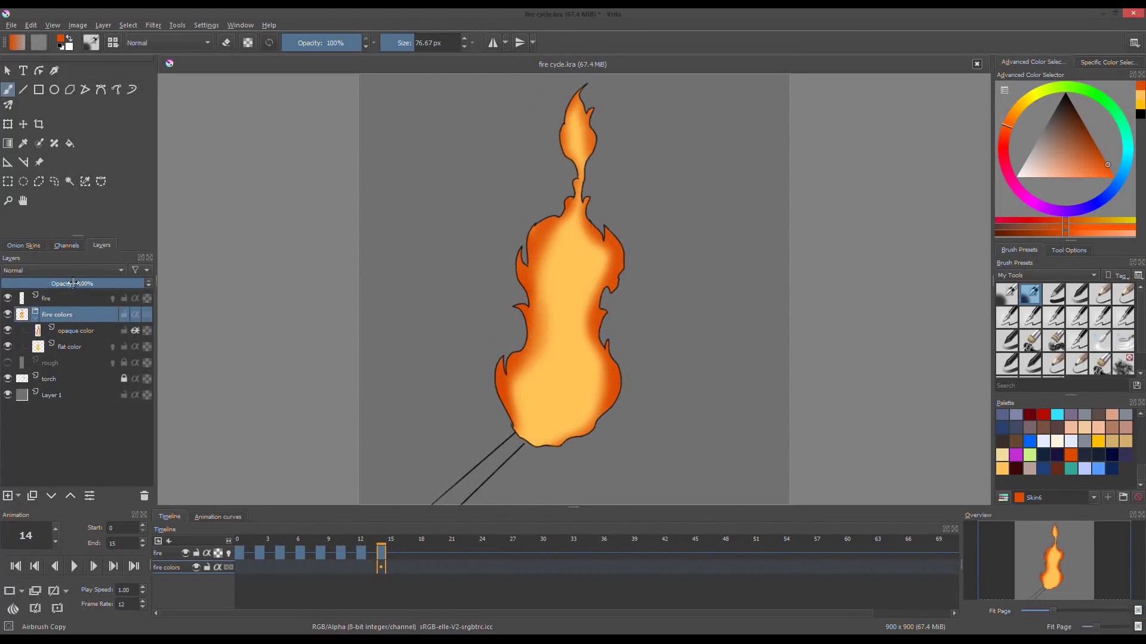
{"action": "left_click_drag", "start_coordinate": [68, 283], "coordinate": [74, 293]}
{"action": "left_click", "coordinate": [78, 331]}
{"action": "left_click", "coordinate": [251, 568]}
{"action": "left_click", "coordinate": [281, 570]}
{"action": "left_click_drag", "start_coordinate": [260, 569], "coordinate": [402, 568]}
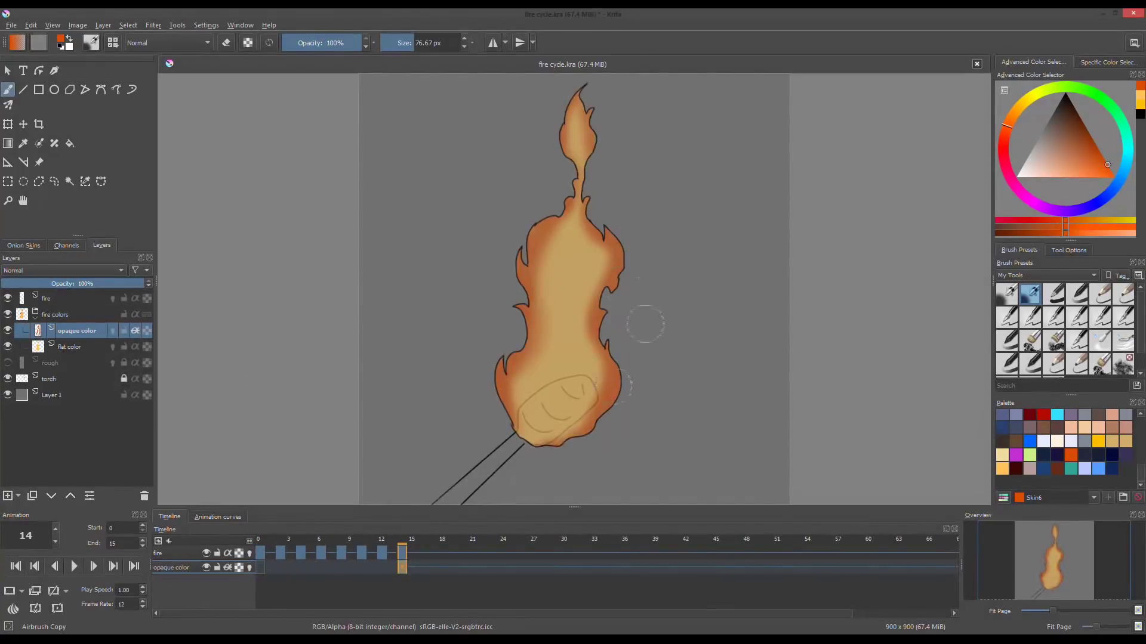
Create the missing opaque color frames through frame 12 and airbrush dark orange edges on the frame 0 and 2 flames
{"action": "left_click", "coordinate": [260, 568]}
{"action": "mouse_move", "coordinate": [572, 164]}
{"action": "left_mouse_down"}
{"action": "mouse_move", "coordinate": [524, 309]}
{"action": "mouse_move", "coordinate": [599, 251]}
{"action": "mouse_move", "coordinate": [581, 445]}
{"action": "left_mouse_up"}
{"action": "left_click", "coordinate": [281, 568]}
{"action": "left_click", "coordinate": [381, 568]}
{"action": "left_click", "coordinate": [280, 568]}
{"action": "left_click_drag", "start_coordinate": [552, 274], "coordinate": [519, 435]}
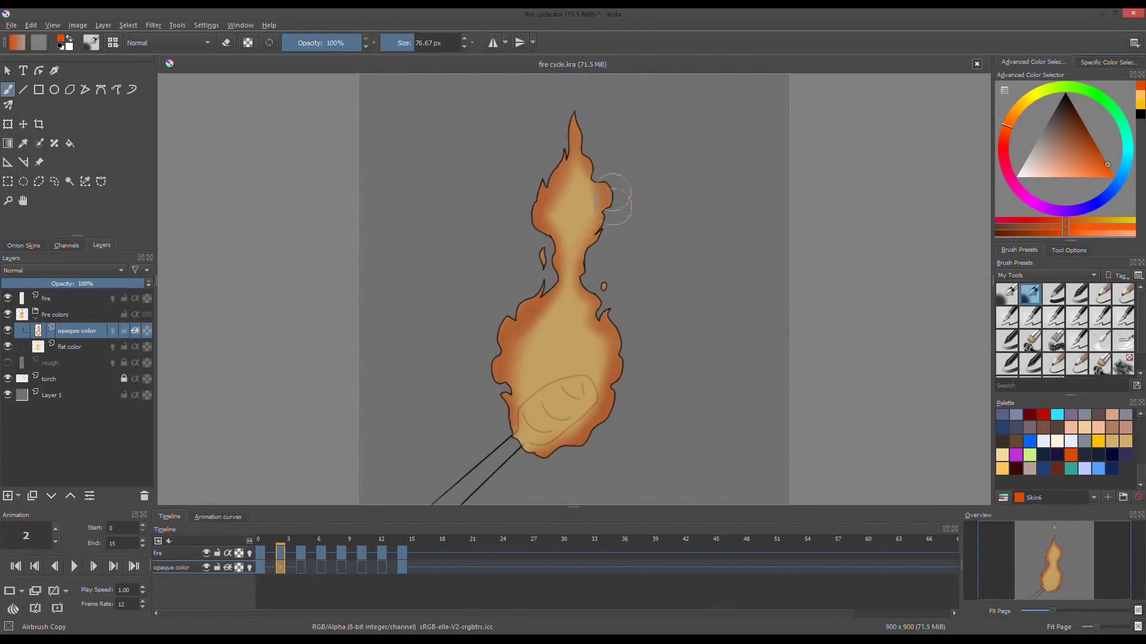
Airbrush dark orange shading along the edges of the frame 4 flame on the opaque color layer
{"action": "left_click", "coordinate": [301, 568]}
{"action": "left_click_drag", "start_coordinate": [574, 101], "coordinate": [603, 179]}
{"action": "left_click_drag", "start_coordinate": [557, 244], "coordinate": [515, 421]}
{"action": "mouse_move", "coordinate": [602, 200]}
{"action": "left_mouse_down"}
{"action": "mouse_move", "coordinate": [588, 432]}
{"action": "mouse_move", "coordinate": [525, 340]}
{"action": "left_mouse_up"}
Airbrush dark orange shading along the flame edges on the remaining opaque color frames, from frame 6 onward
{"action": "left_click", "coordinate": [321, 570]}
{"action": "key", "text": "Right"}
{"action": "key", "text": "Right"}
{"action": "key", "text": "Right"}
{"action": "key", "text": "Right"}
{"action": "key", "text": "Right"}
{"action": "key", "text": "Right"}
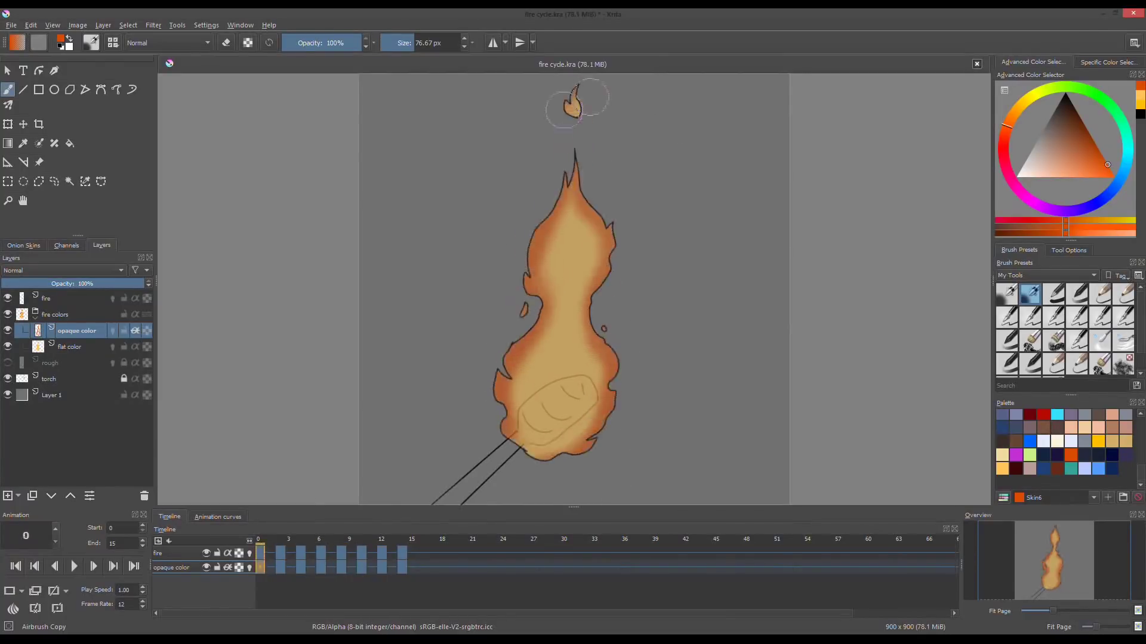
Erase softly at 27% opacity and 110.14 px over the torch head on the flat color layer, frames 0 through 4
{"action": "left_click_drag", "start_coordinate": [358, 43], "coordinate": [312, 45]}
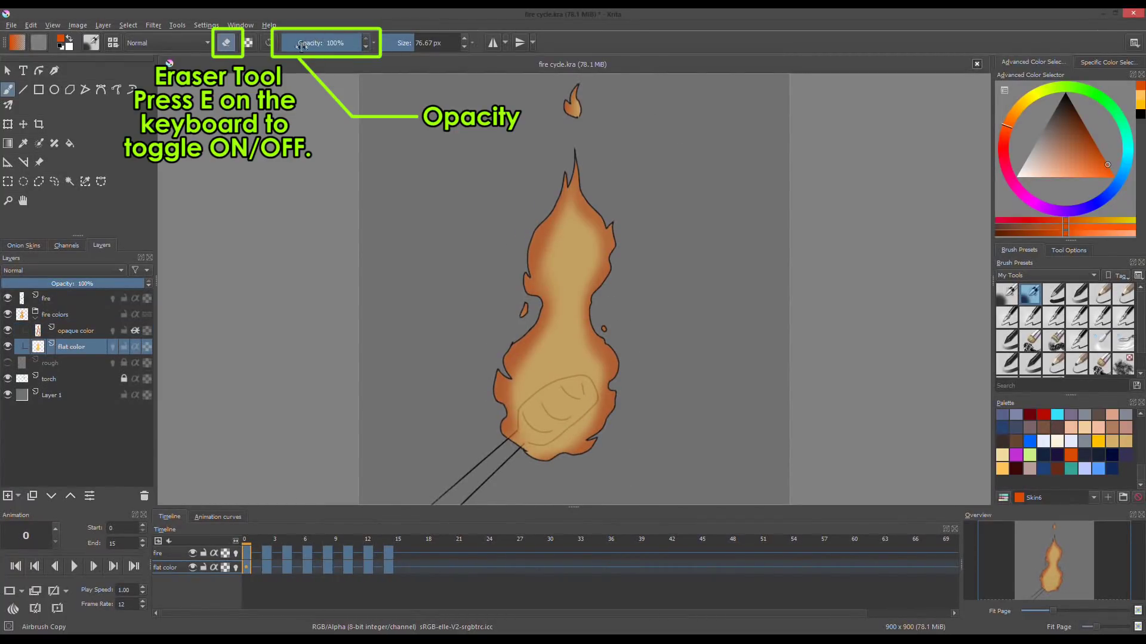
{"action": "left_click", "coordinate": [301, 46]}
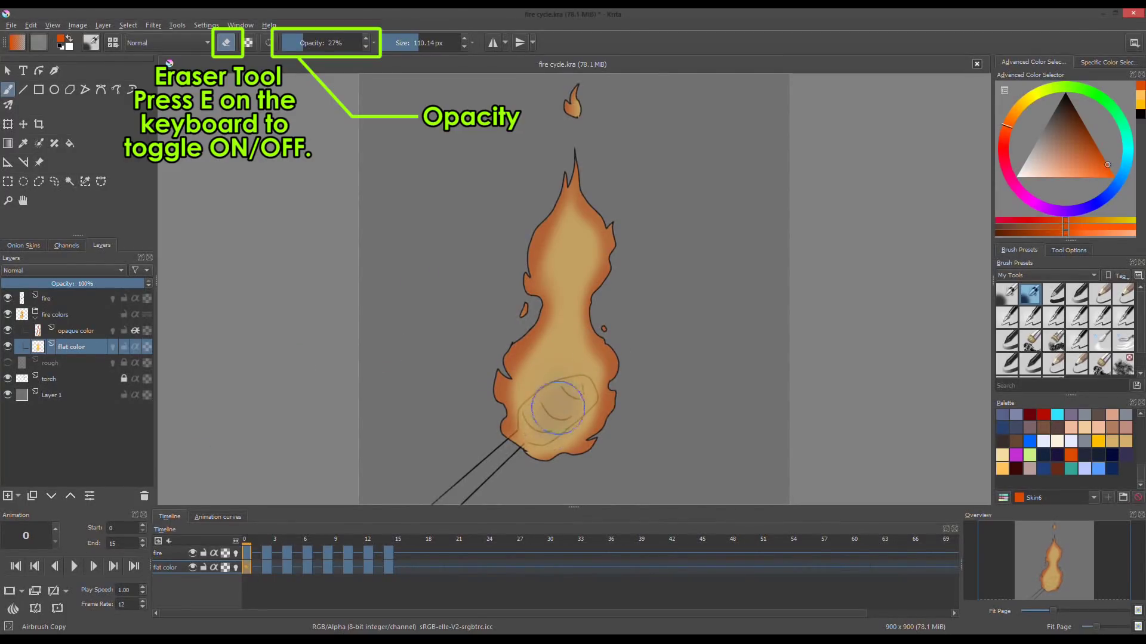
{"action": "left_click", "coordinate": [267, 569]}
{"action": "key", "text": "period"}
{"action": "key", "text": "period"}
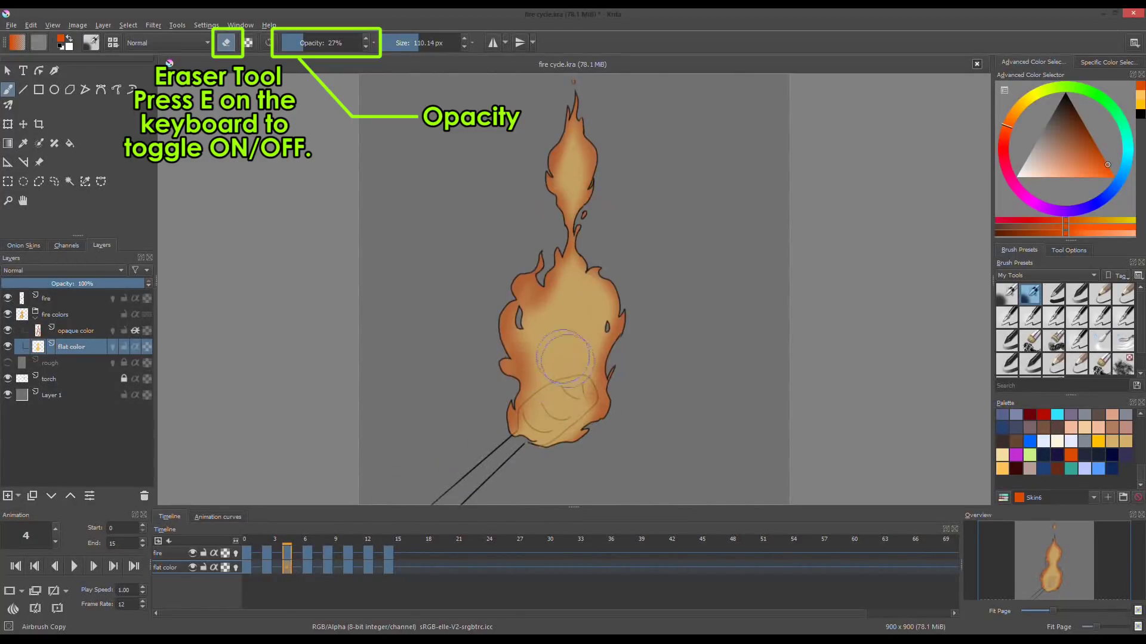
Partly erase the flat color over the torch head on frames 8 through 14
{"action": "left_click", "coordinate": [330, 567]}
{"action": "key", "text": "period"}
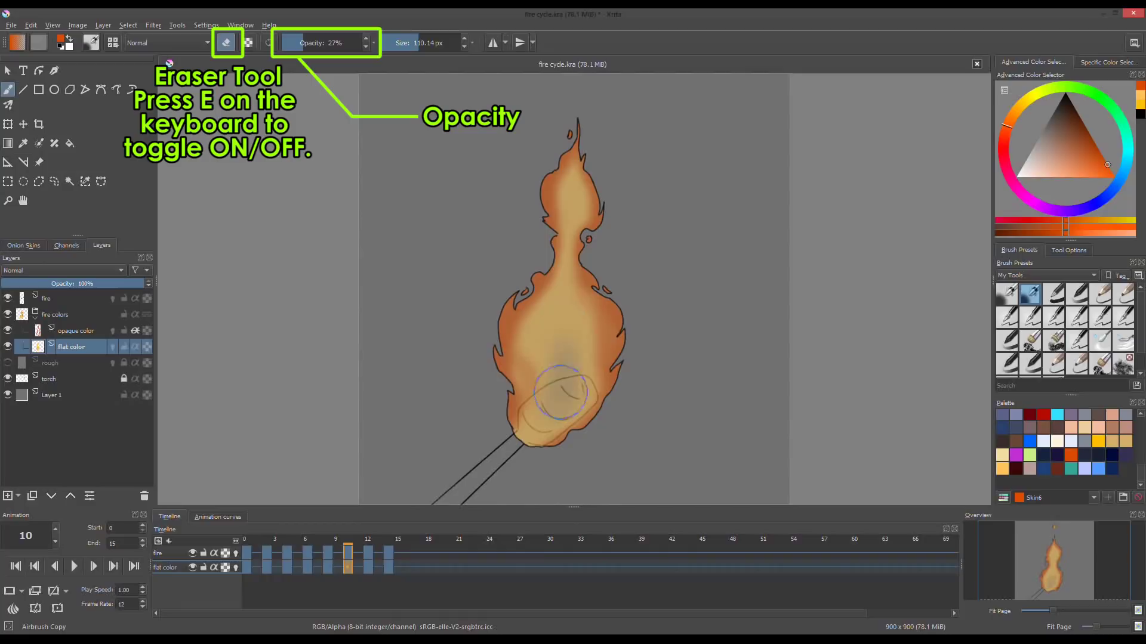
{"action": "key", "text": "period"}
{"action": "key", "text": "period"}
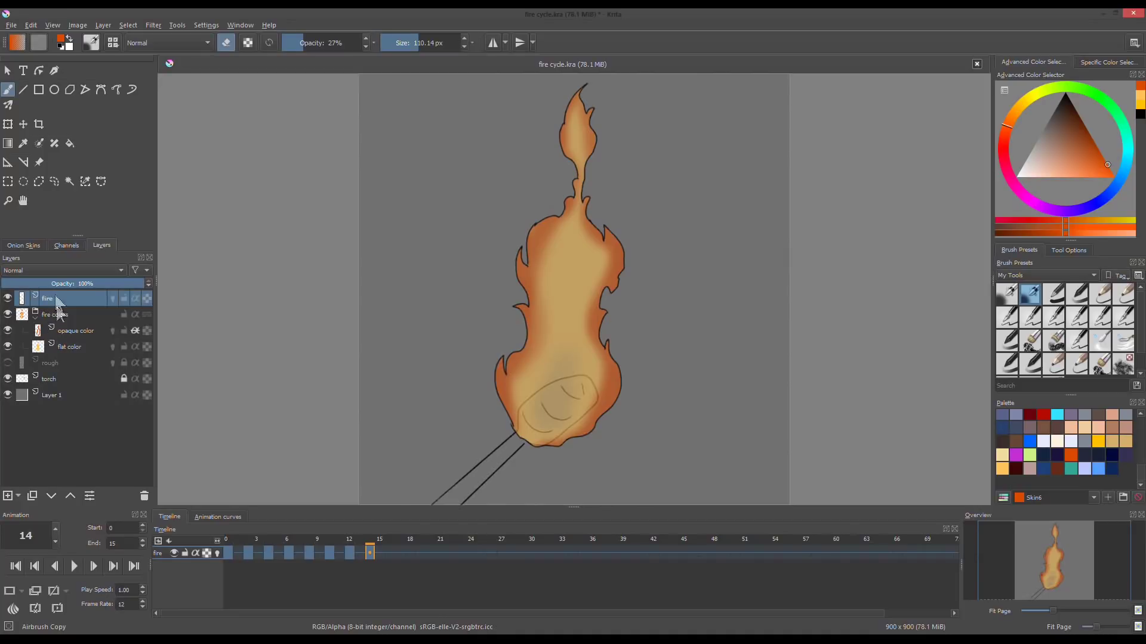
Put the fire layer into a quick clipping group and rename its mask layer "line color"
{"action": "right_click", "coordinate": [54, 306]}
{"action": "mouse_move", "coordinate": [239, 464]}
{"action": "left_click", "coordinate": [310, 478]}
{"action": "double_click", "coordinate": [70, 312]}
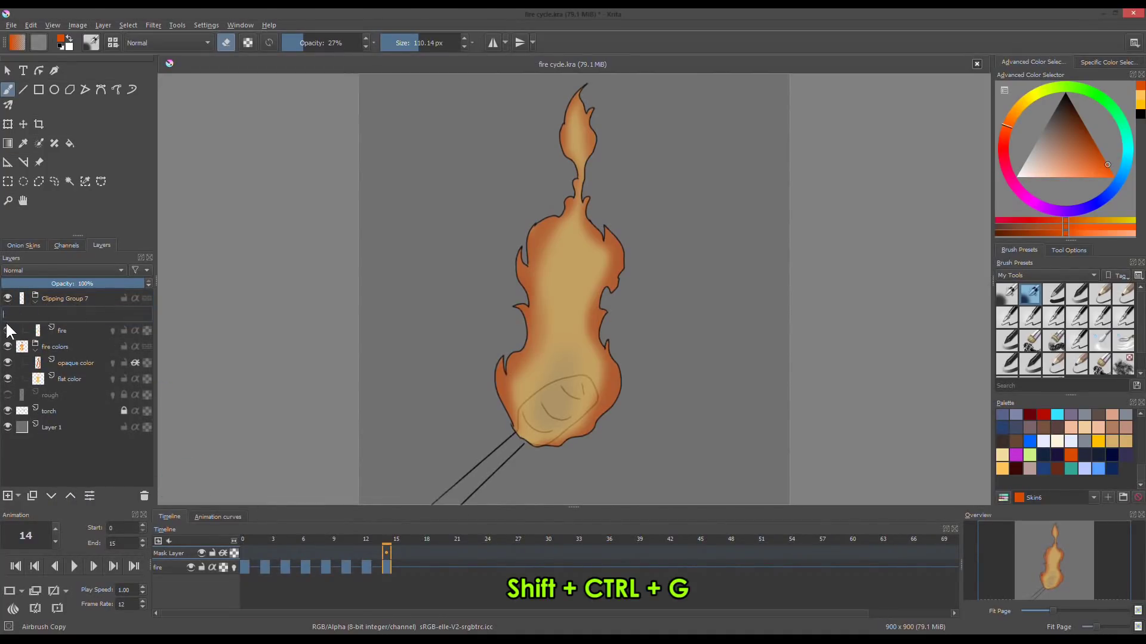
{"action": "type", "text": "line color"}
{"action": "key", "text": "Return"}
Turn off eraser mode and fill the line color layer with pale cream at frame 0 to recolor the fire outlines
{"action": "left_click", "coordinate": [240, 565]}
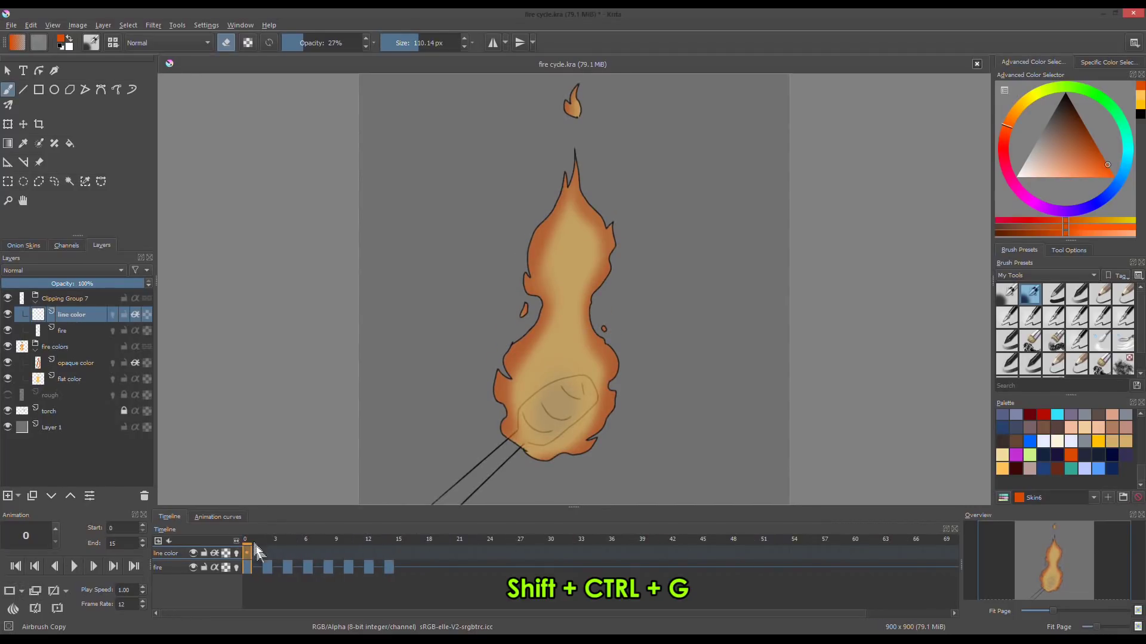
{"action": "key", "text": "e"}
{"action": "left_click", "coordinate": [1058, 442]}
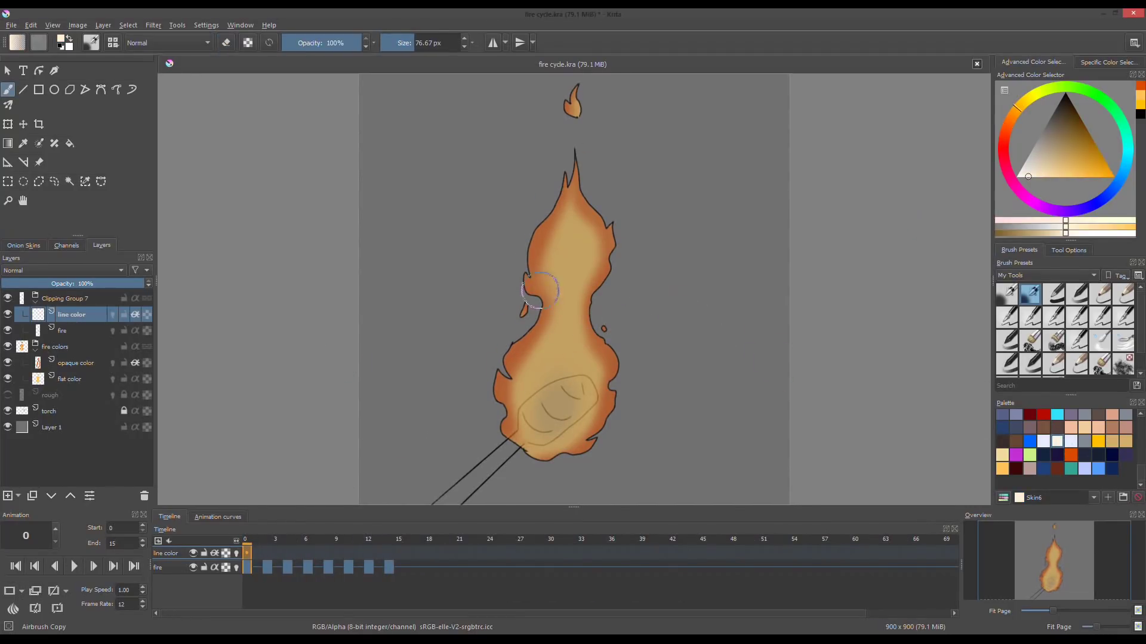
{"action": "key", "text": "f"}
{"action": "left_click", "coordinate": [651, 287]}
{"action": "key", "text": "b"}
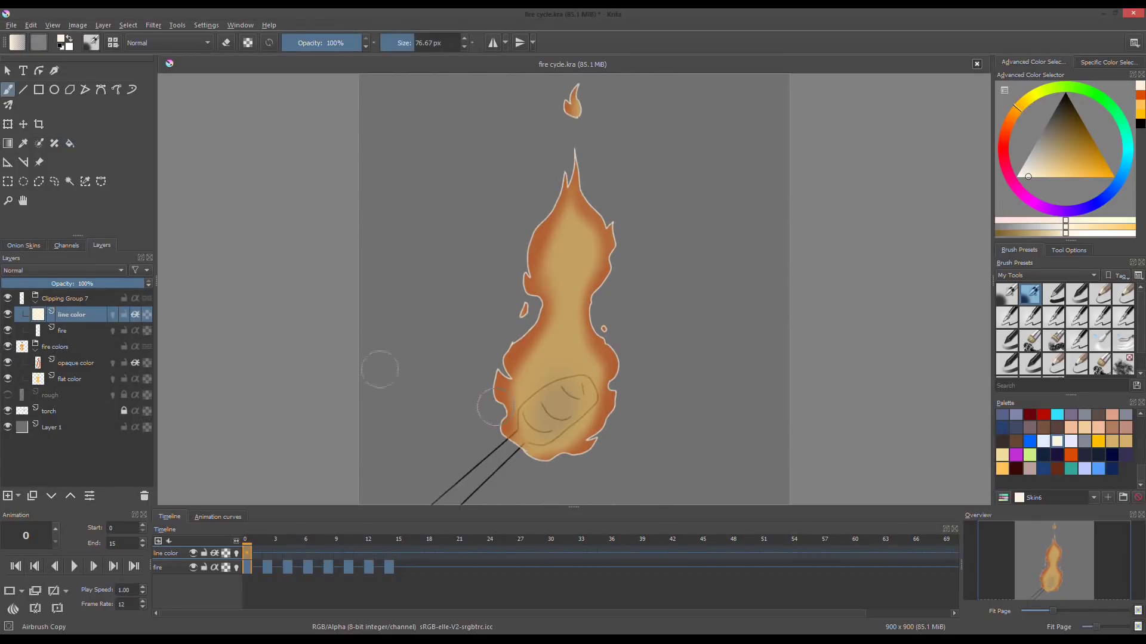
Rename the clipping group that holds the fire and line color layers "fire line"
{"action": "left_click_drag", "start_coordinate": [259, 546], "coordinate": [394, 551]}
{"action": "key", "text": "ctrl+z"}
{"action": "double_click", "coordinate": [53, 300]}
{"action": "type", "text": "fire line"}
{"action": "key", "text": "Return"}
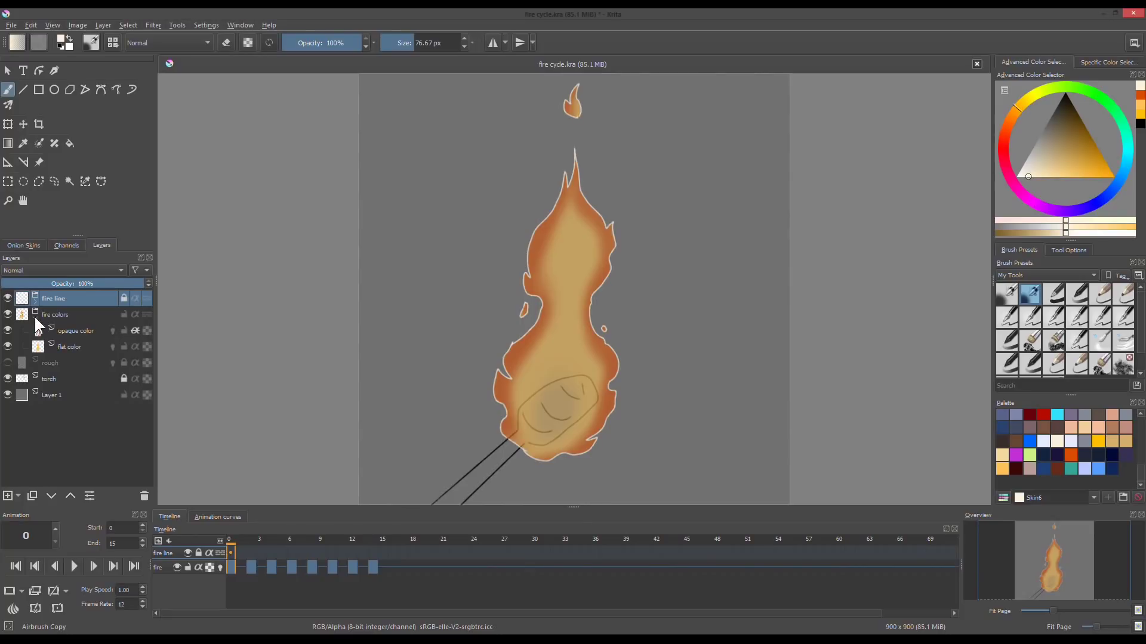
Collapse the fire colors group, add a layer above fire line in Screen blending mode, and name it "glow"
{"action": "left_click", "coordinate": [35, 317]}
{"action": "left_click", "coordinate": [7, 497]}
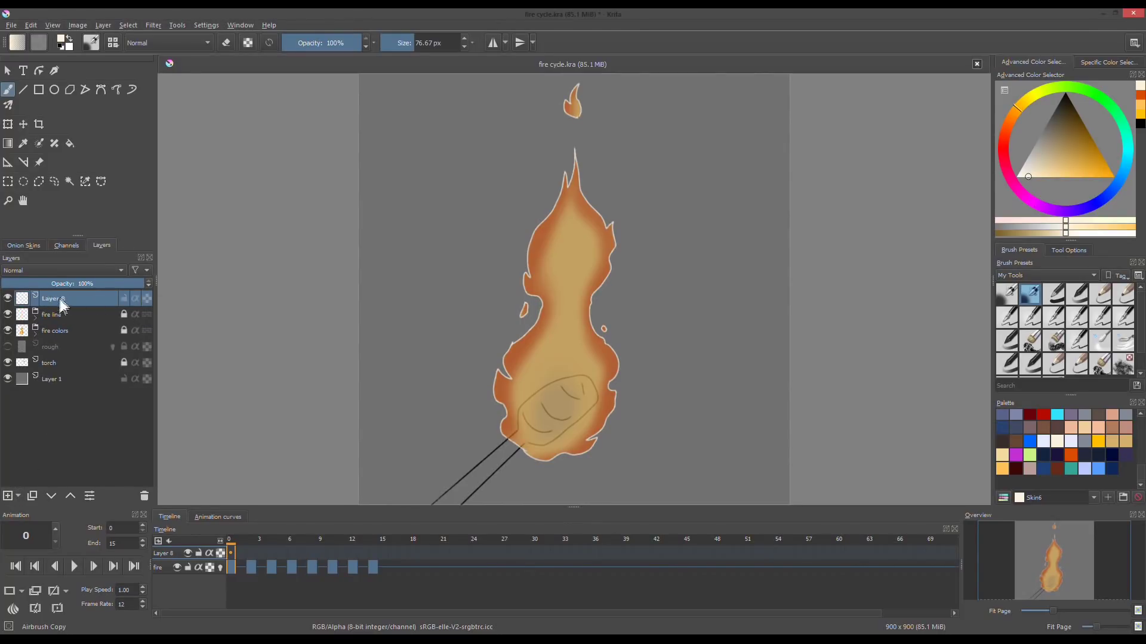
{"action": "left_click", "coordinate": [60, 271]}
{"action": "left_click", "coordinate": [46, 460]}
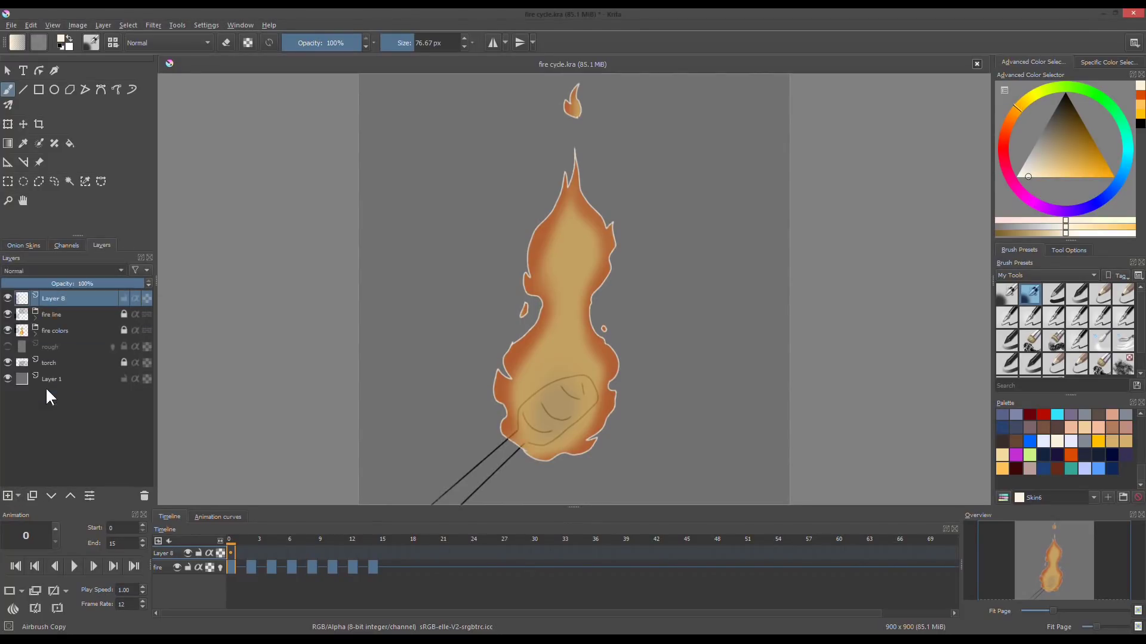
{"action": "double_click", "coordinate": [46, 300]}
{"action": "type", "text": "glow"}
{"action": "key", "text": "Return"}
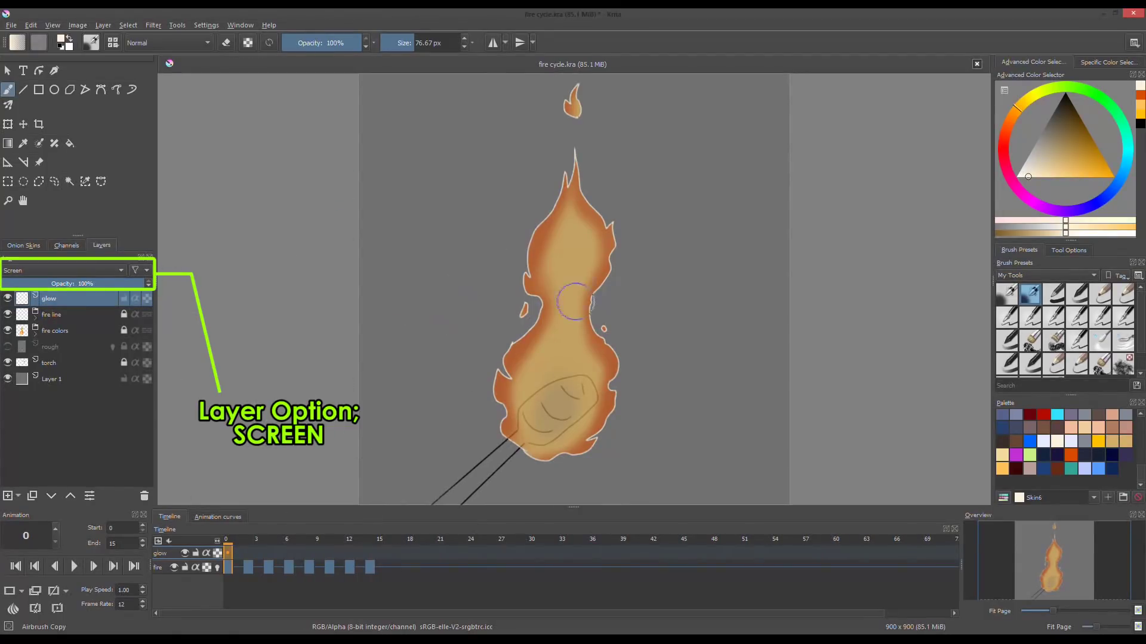
Airbrush a dark orange glow over and around frame 0's main flame and detached tip with an enlarged brush
{"action": "key", "text": "minus"}
{"action": "left_click", "coordinate": [1005, 469]}
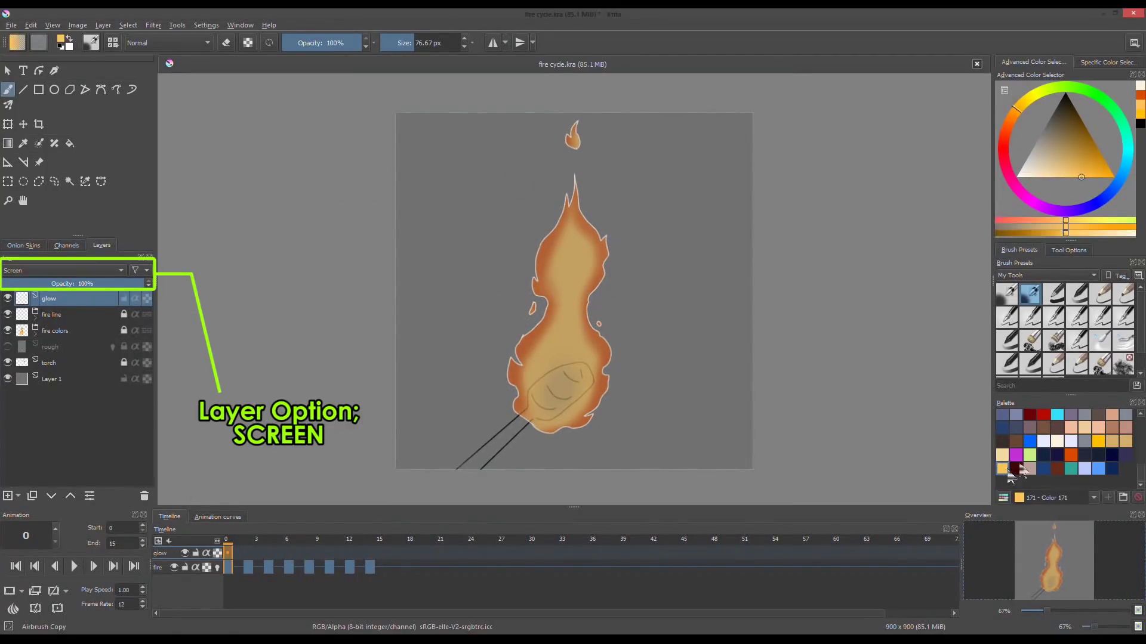
{"action": "left_click", "coordinate": [1070, 455]}
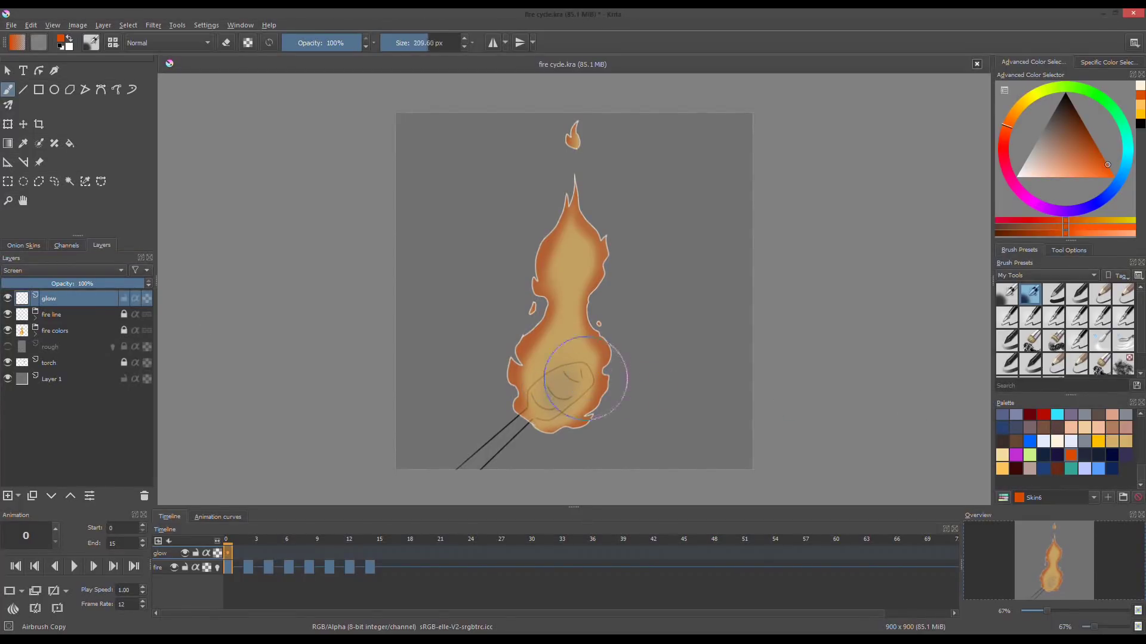
{"action": "left_click_drag", "start_coordinate": [572, 141], "coordinate": [533, 141], "text": "shift"}
{"action": "left_click_drag", "start_coordinate": [570, 215], "coordinate": [549, 411]}
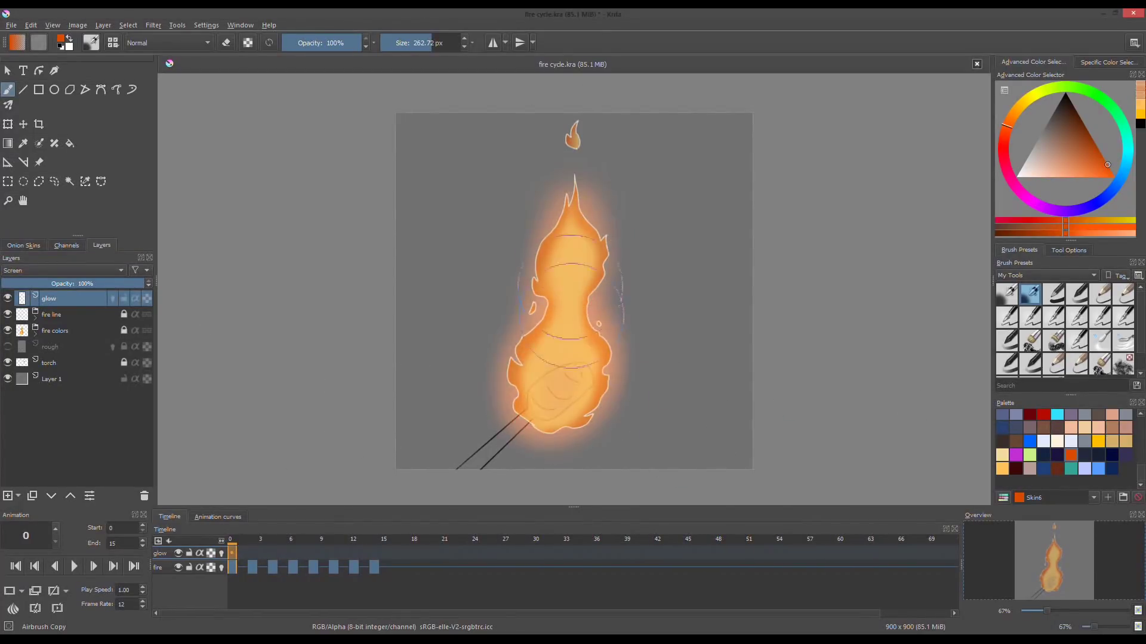
{"action": "left_click", "coordinate": [575, 139]}
{"action": "left_click", "coordinate": [573, 201]}
{"action": "left_click_drag", "start_coordinate": [575, 179], "coordinate": [537, 269]}
Create blank glow frames at every second frame from 2 through 14
{"action": "left_click", "coordinate": [253, 553]}
{"action": "left_click", "coordinate": [273, 553]}
{"action": "left_click", "coordinate": [293, 554]}
{"action": "left_click", "coordinate": [313, 553]}
{"action": "left_click", "coordinate": [354, 553]}
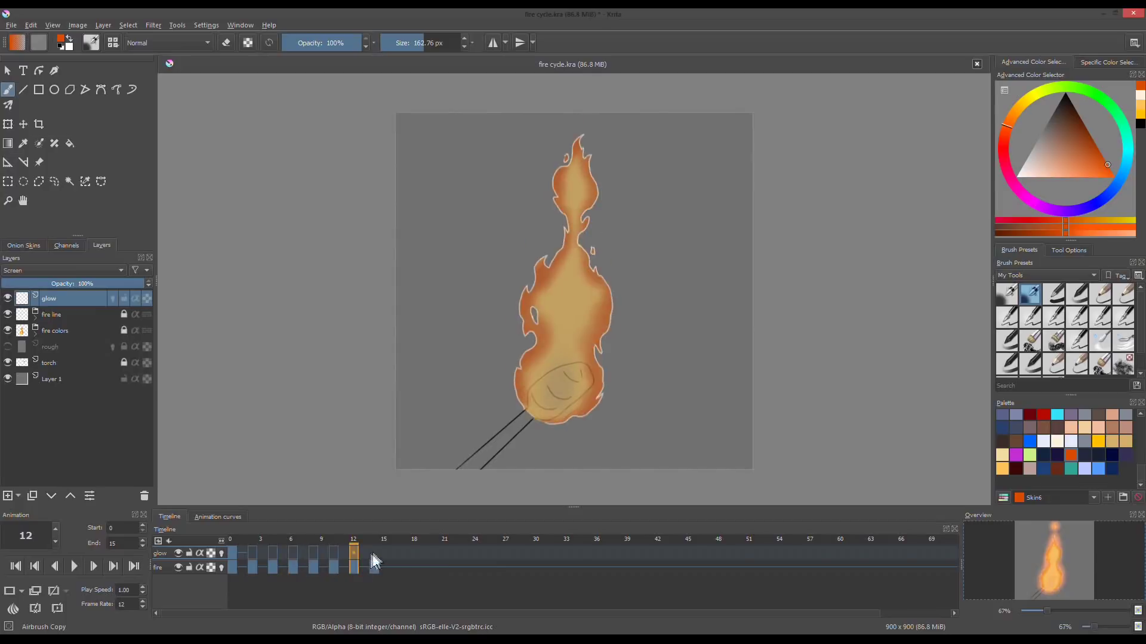
{"action": "left_click", "coordinate": [374, 554]}
Airbrush the orange glow around the flames on frames 2 and 4 with the 162.76 px brush
{"action": "left_click", "coordinate": [252, 553]}
{"action": "mouse_move", "coordinate": [573, 173]}
{"action": "left_mouse_down"}
{"action": "mouse_move", "coordinate": [533, 332]}
{"action": "mouse_move", "coordinate": [552, 412]}
{"action": "left_mouse_up"}
{"action": "left_click", "coordinate": [273, 554]}
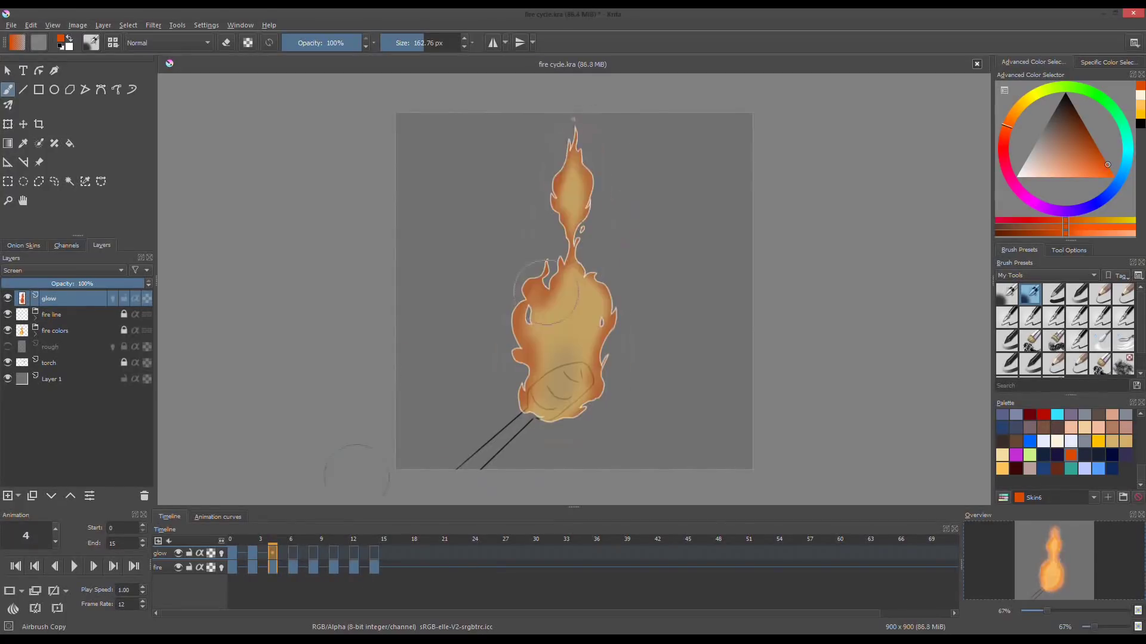
{"action": "left_click_drag", "start_coordinate": [573, 135], "coordinate": [544, 305]}
Airbrush the orange glow around the flames on frames 6 through 14
{"action": "left_click", "coordinate": [293, 553]}
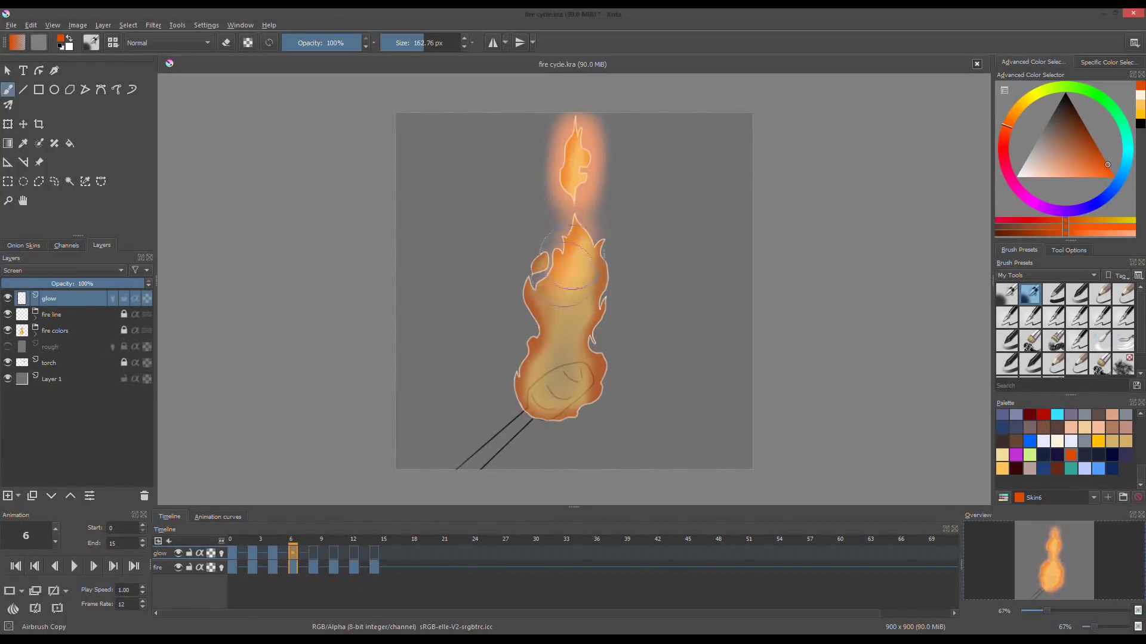
{"action": "left_click", "coordinate": [333, 554]}
{"action": "left_click_drag", "start_coordinate": [573, 143], "coordinate": [581, 239]}
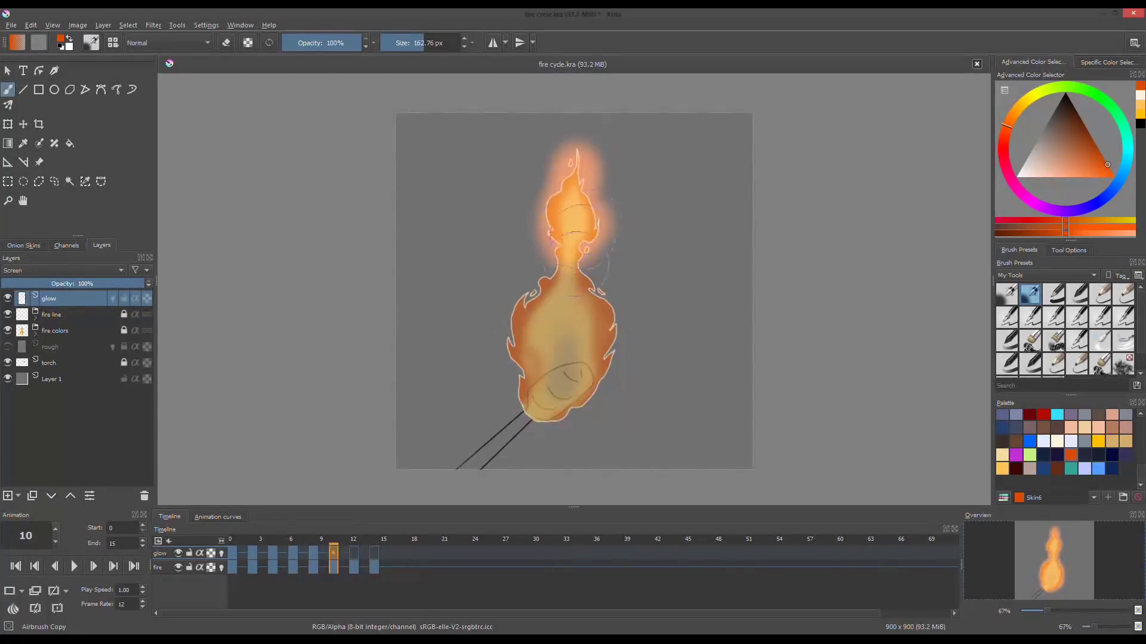
{"action": "left_click", "coordinate": [354, 553]}
{"action": "left_click_drag", "start_coordinate": [576, 137], "coordinate": [577, 191]}
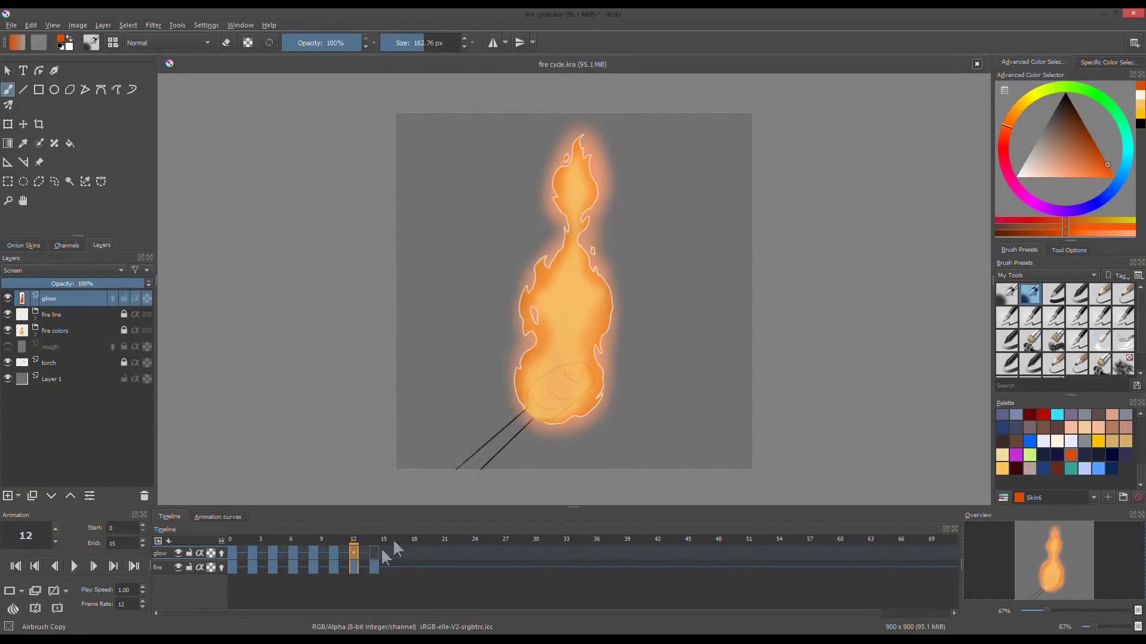
{"action": "left_click", "coordinate": [374, 553]}
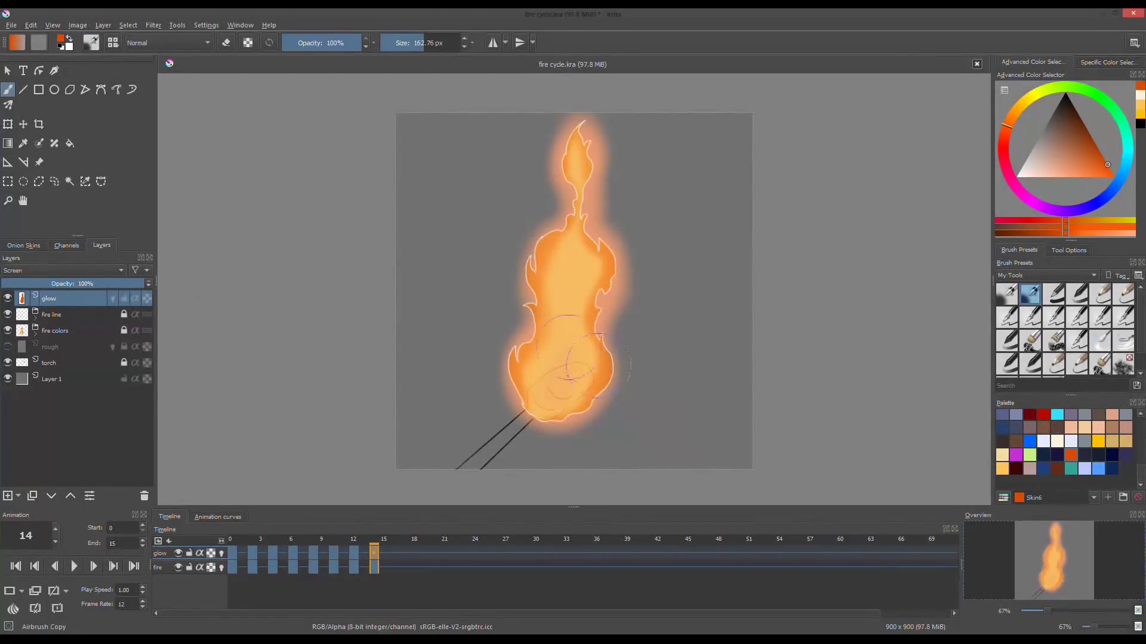
Brighten the inner flame on glow frames 0 and 2 with yellow-orange (Color 171) using a 104.02 px airbrush
{"action": "left_click", "coordinate": [232, 553]}
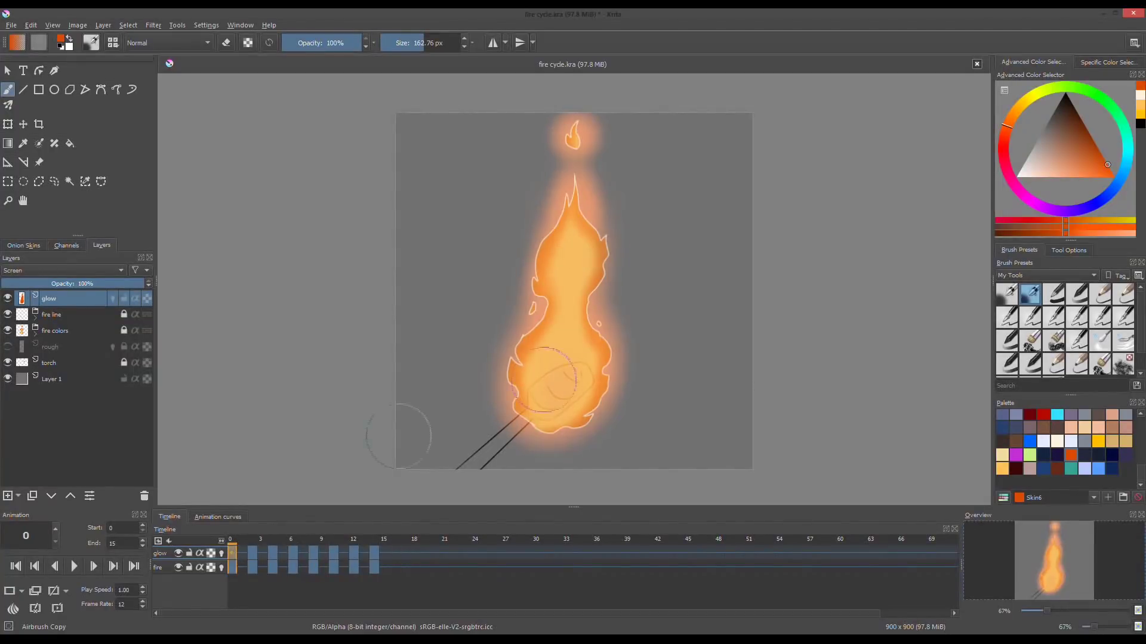
{"action": "left_click", "coordinate": [1003, 469]}
{"action": "left_click", "coordinate": [563, 374]}
{"action": "left_click_drag", "start_coordinate": [582, 331], "coordinate": [559, 331]}
{"action": "left_click", "coordinate": [253, 553]}
{"action": "left_click", "coordinate": [558, 344]}
Brighten the inner flame with yellow-orange on glow frames 4 through 14
{"action": "left_click", "coordinate": [273, 553]}
{"action": "left_click", "coordinate": [293, 553]}
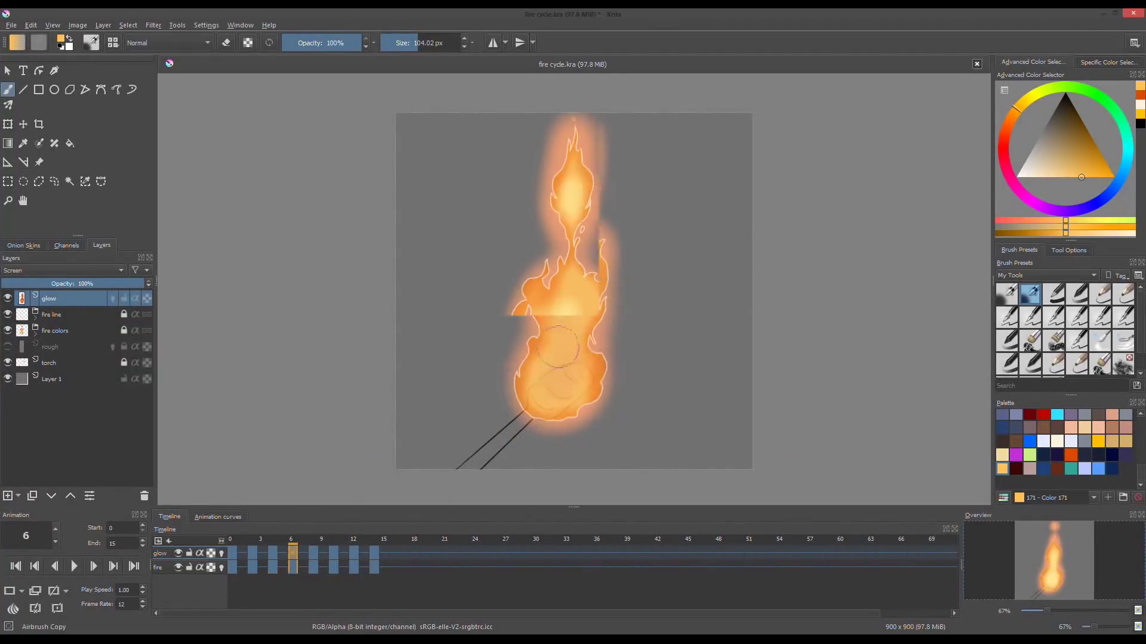
{"action": "left_click", "coordinate": [313, 553]}
{"action": "left_click", "coordinate": [334, 553]}
{"action": "left_click", "coordinate": [354, 553]}
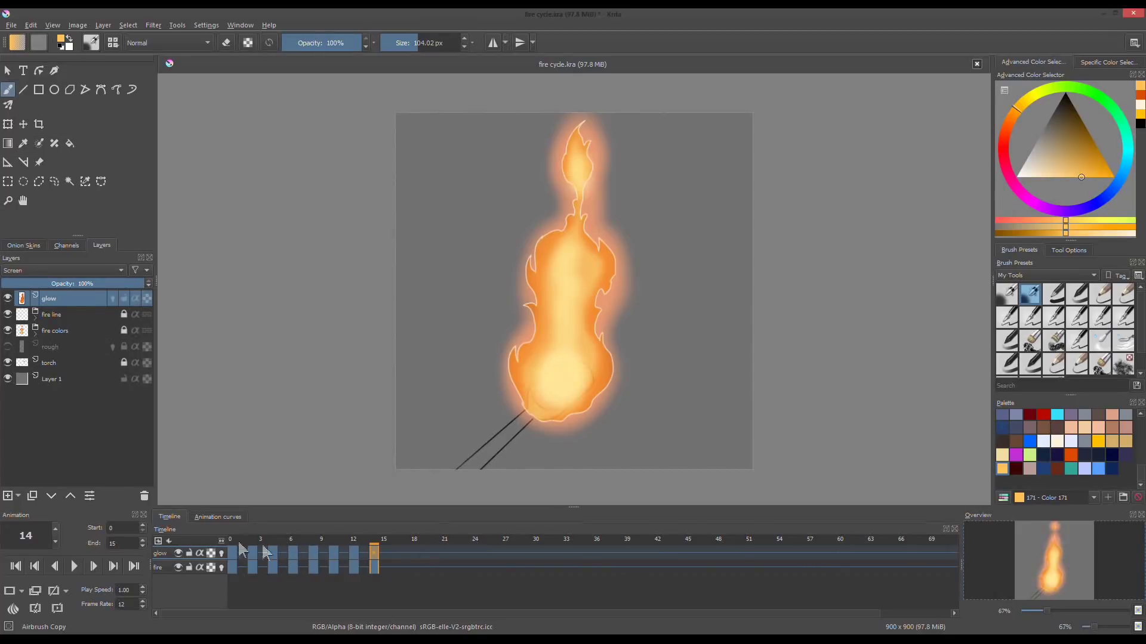